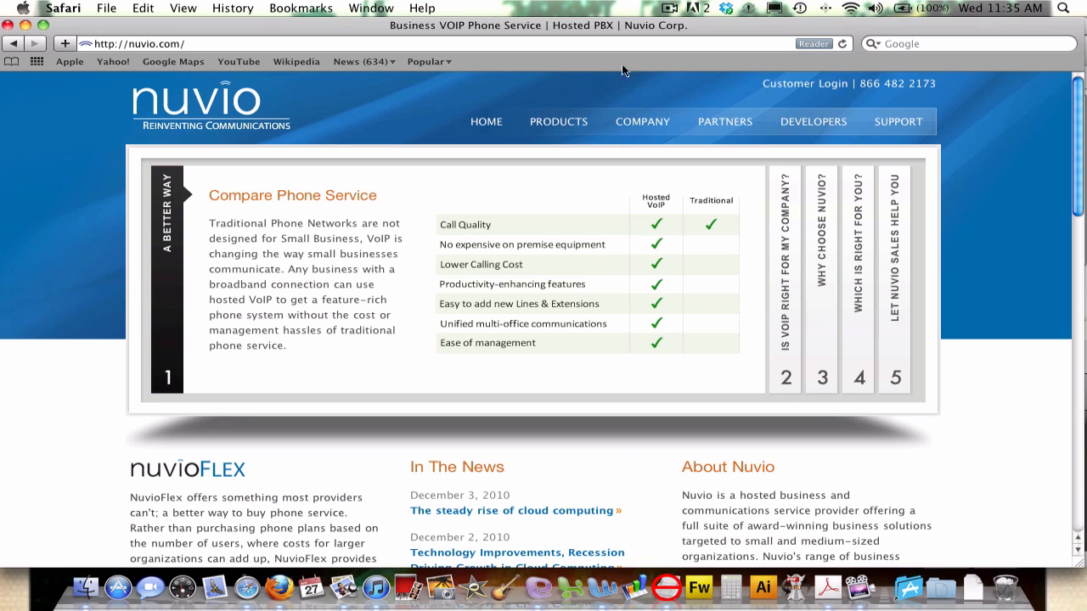
Go to the Nuvio portal by entering 'porta' in the browser address bar.
left_click(644, 46)
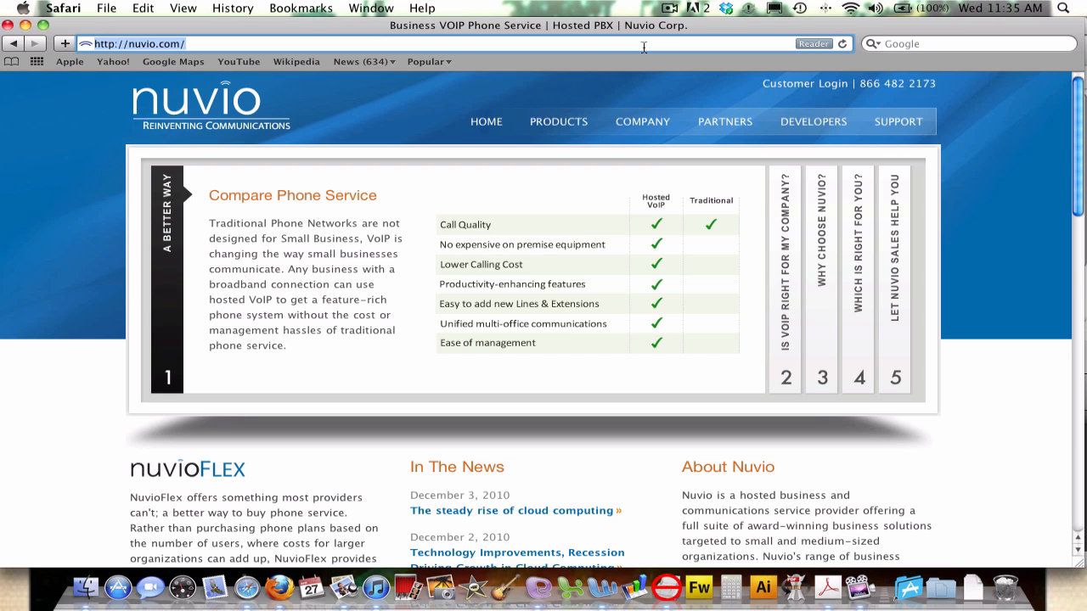
type("portal.")
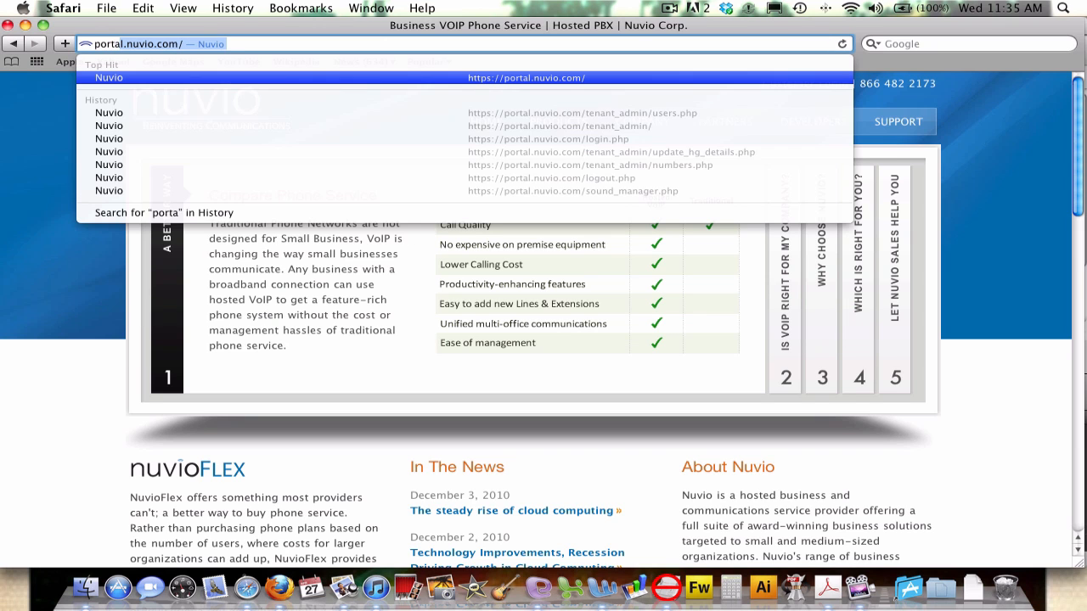
key("Return")
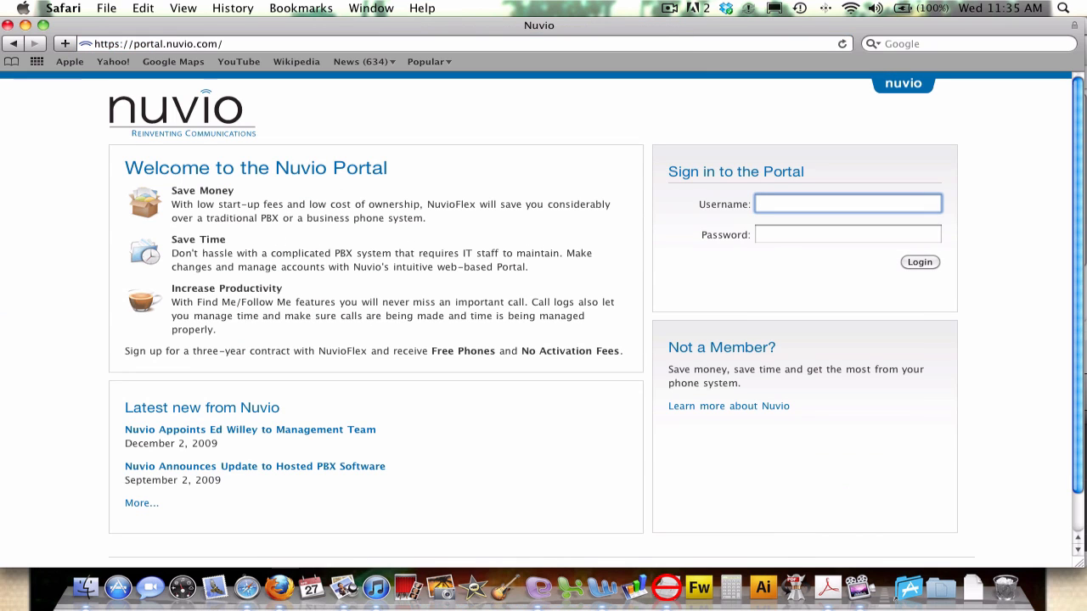
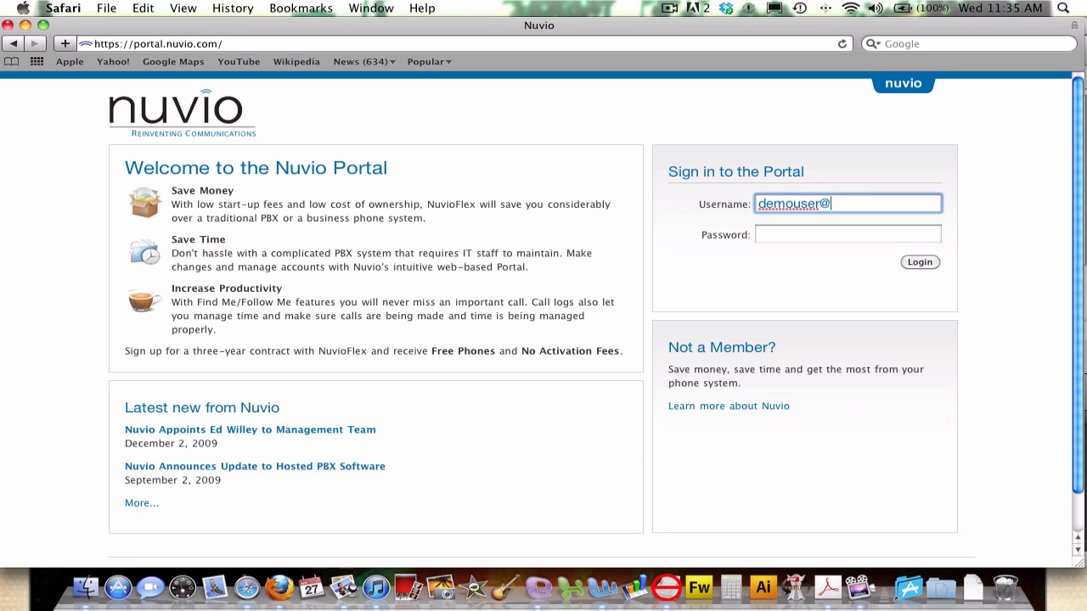
Sign in with the demo user's username and password.
key("Tab")
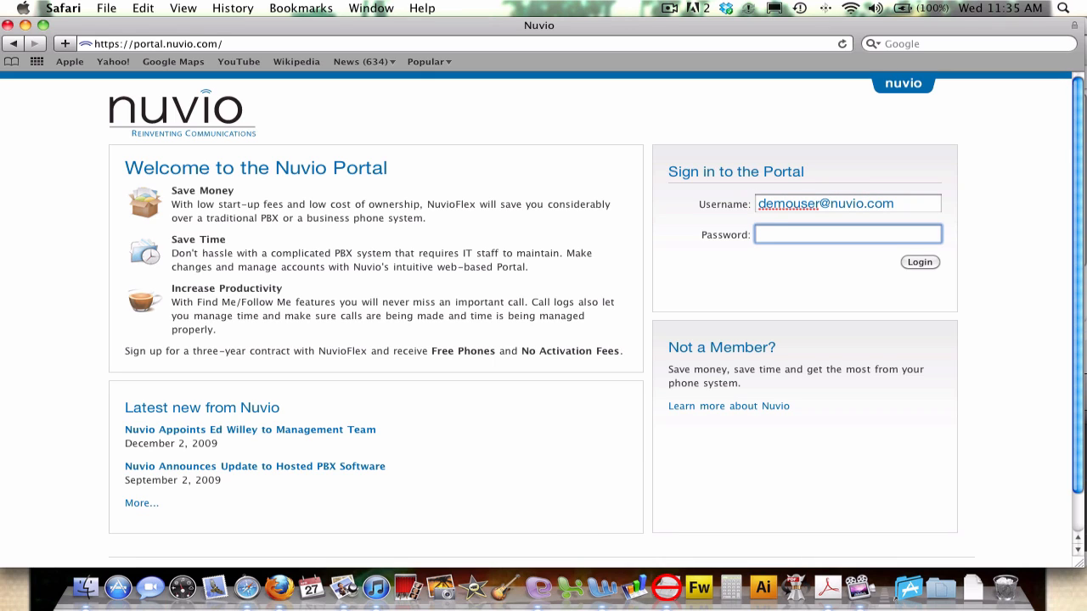
type("••••••••")
key("Return")
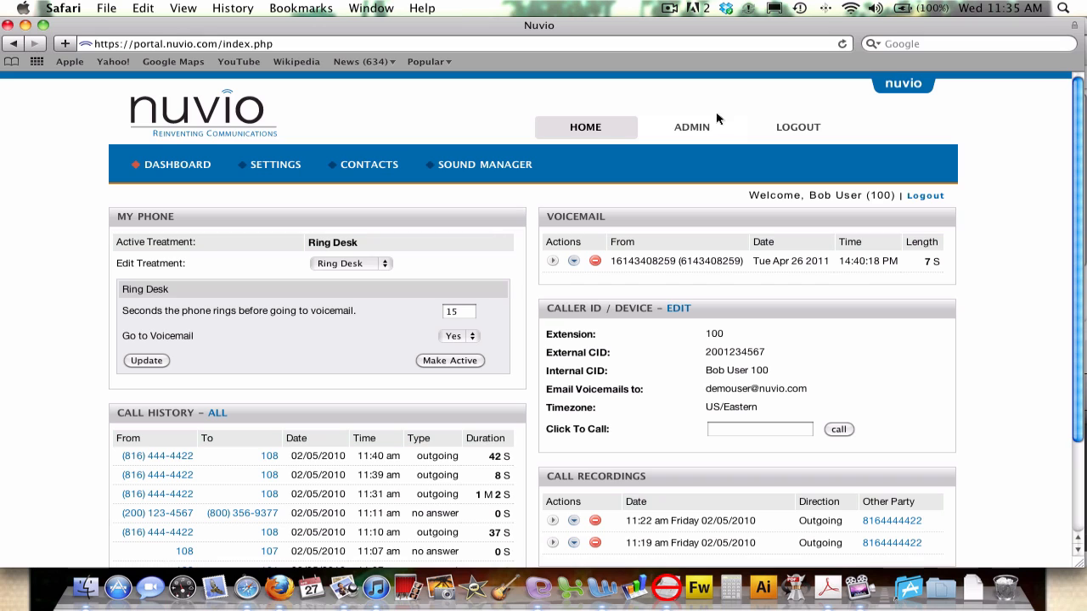
Switch to the ADMIN area to bring up the tenant's administration pages.
left_click(692, 127)
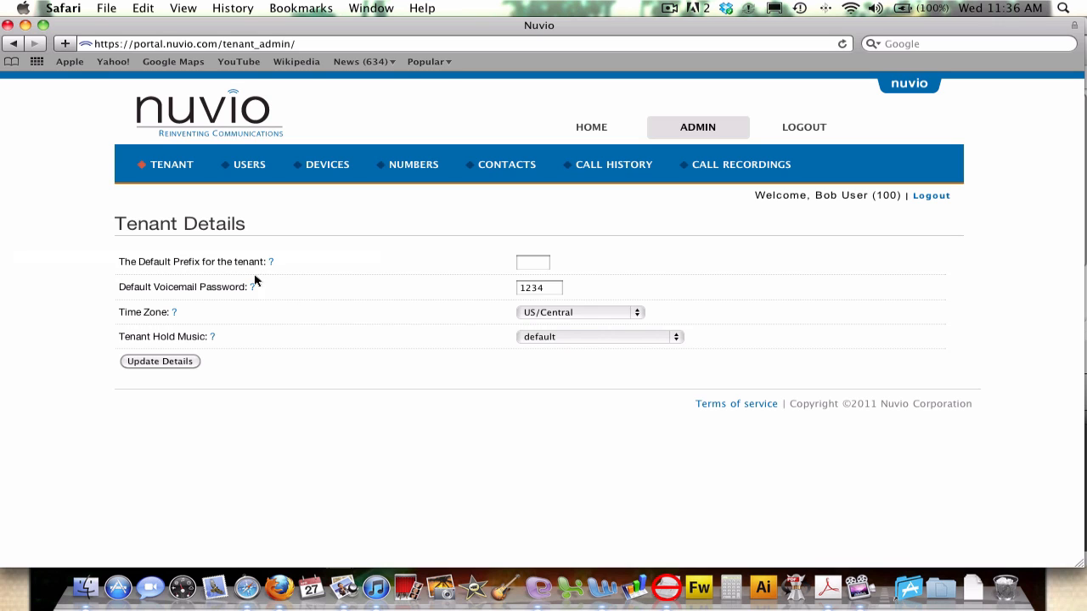
mouse_move(254, 290)
Save the tenant details with the Default Prefix field, then show the USERS list.
left_click(534, 268)
left_click(162, 366)
left_click(252, 168)
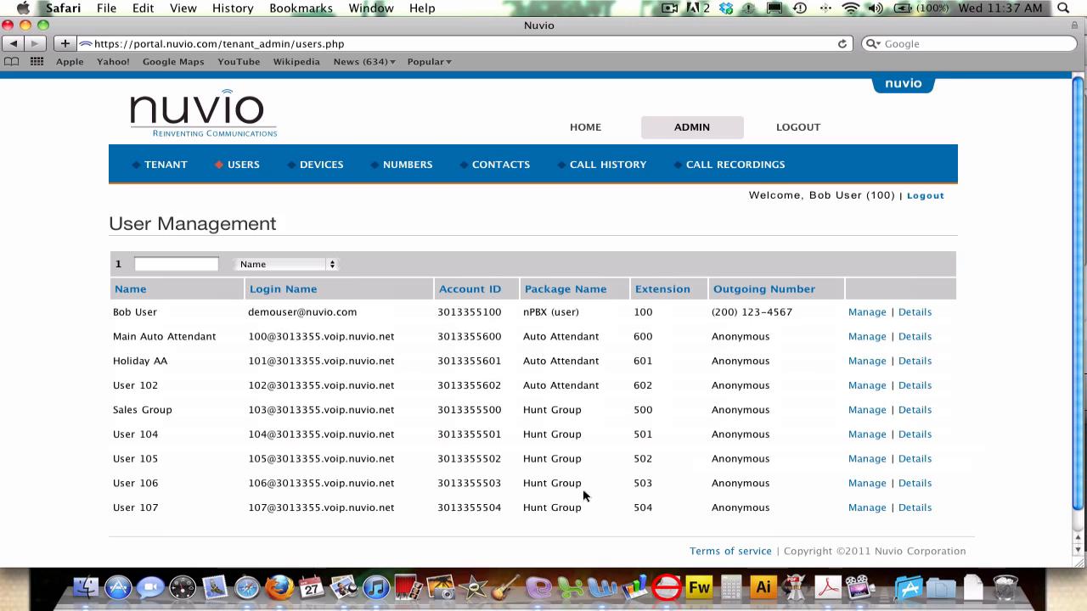
Resave the Sales Group (extension 500) hunt group details and go back to USERS.
left_click(921, 413)
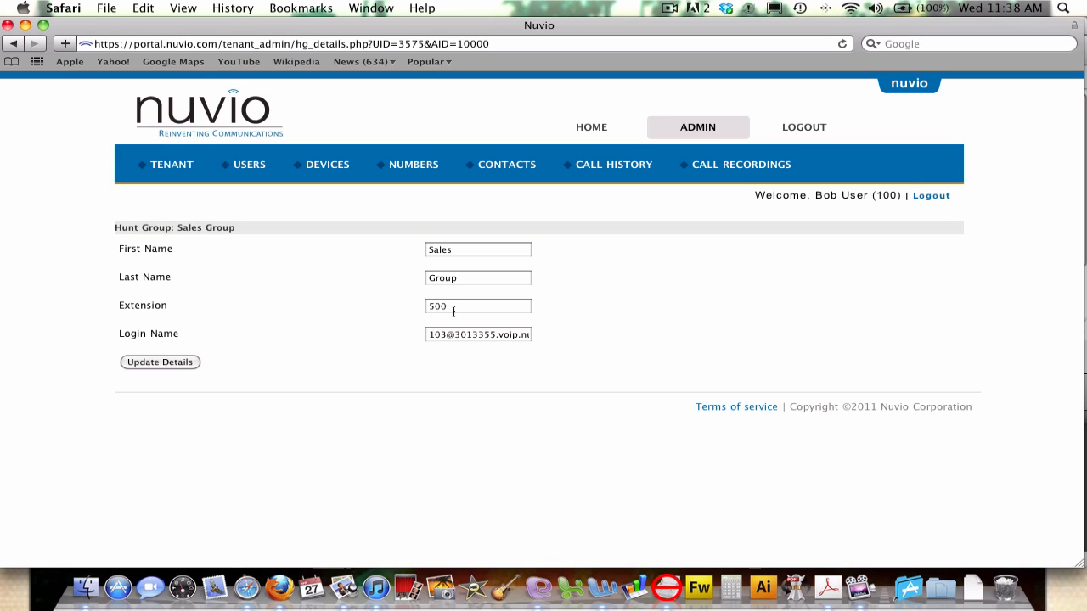
left_click(160, 362)
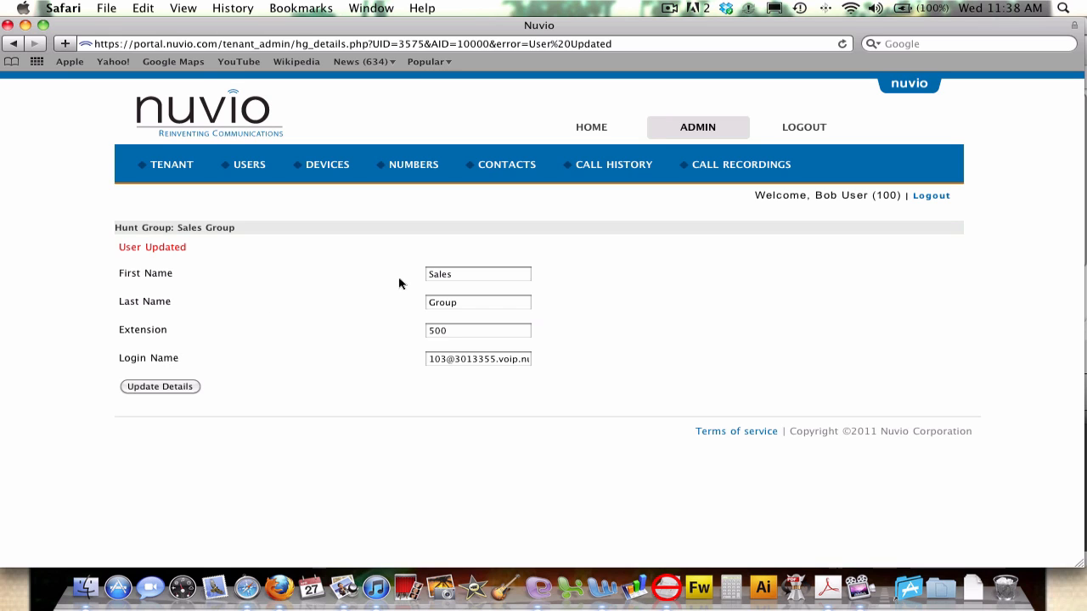
left_click(252, 169)
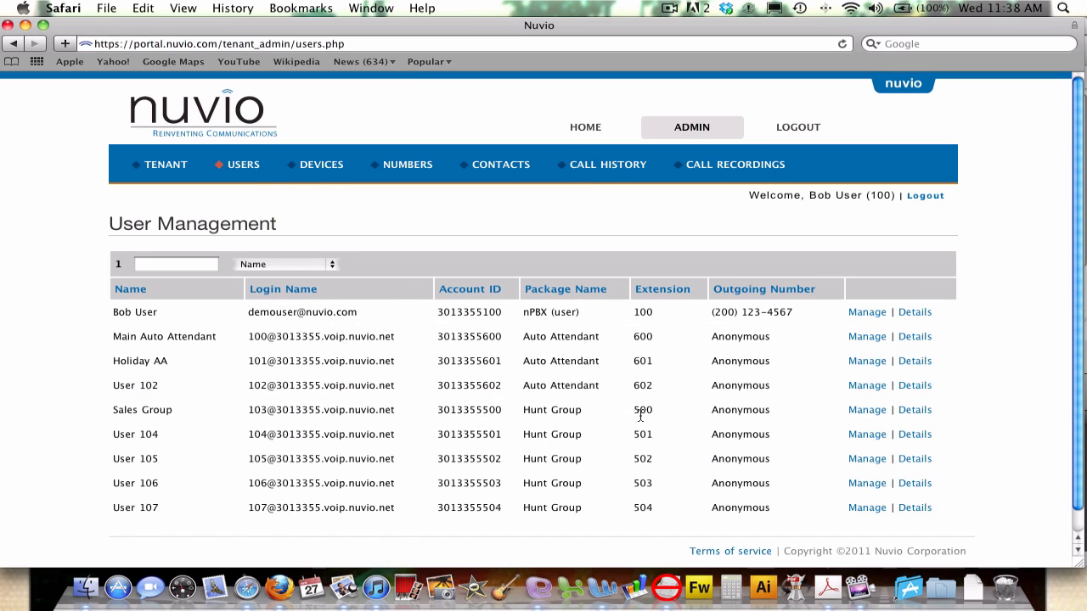
Set Sales Group's Simultaneously ring to True and its 1st member to Bob User (100).
left_click(869, 412)
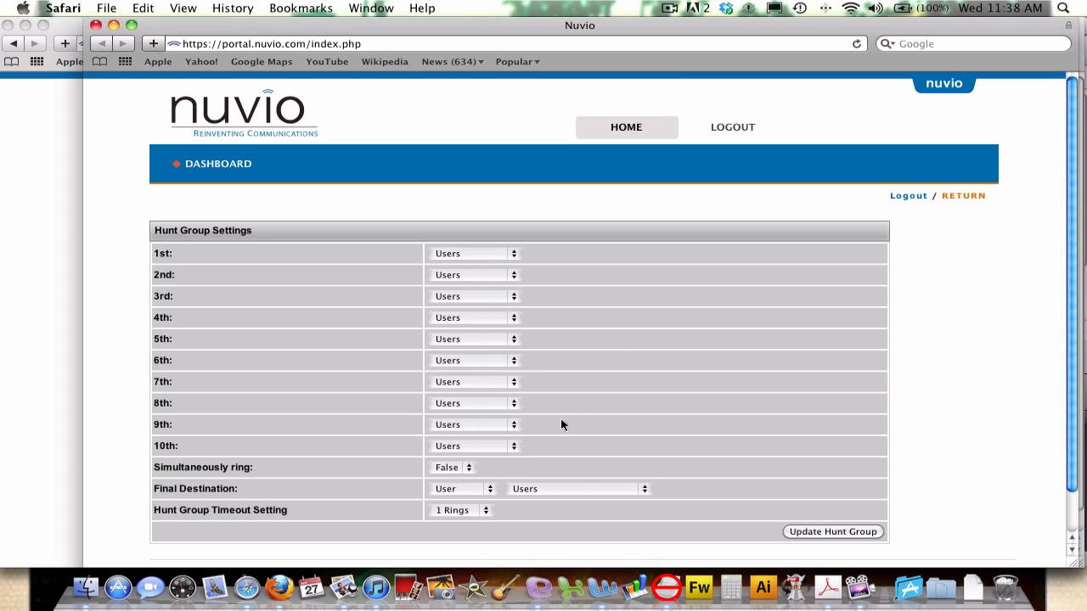
left_click(459, 470)
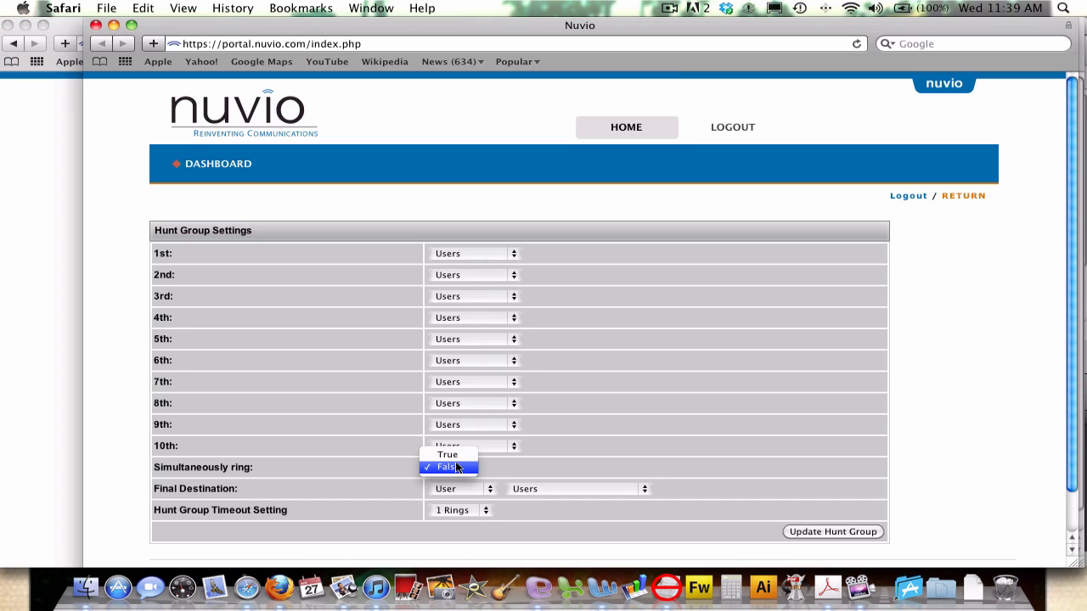
left_click(448, 455)
left_click(491, 253)
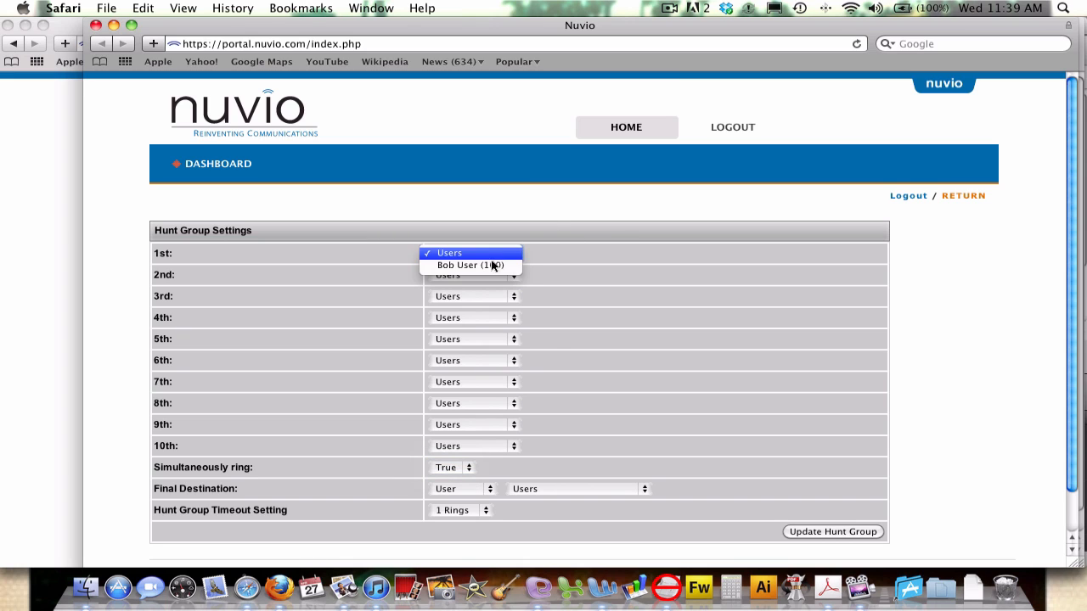
left_click(492, 264)
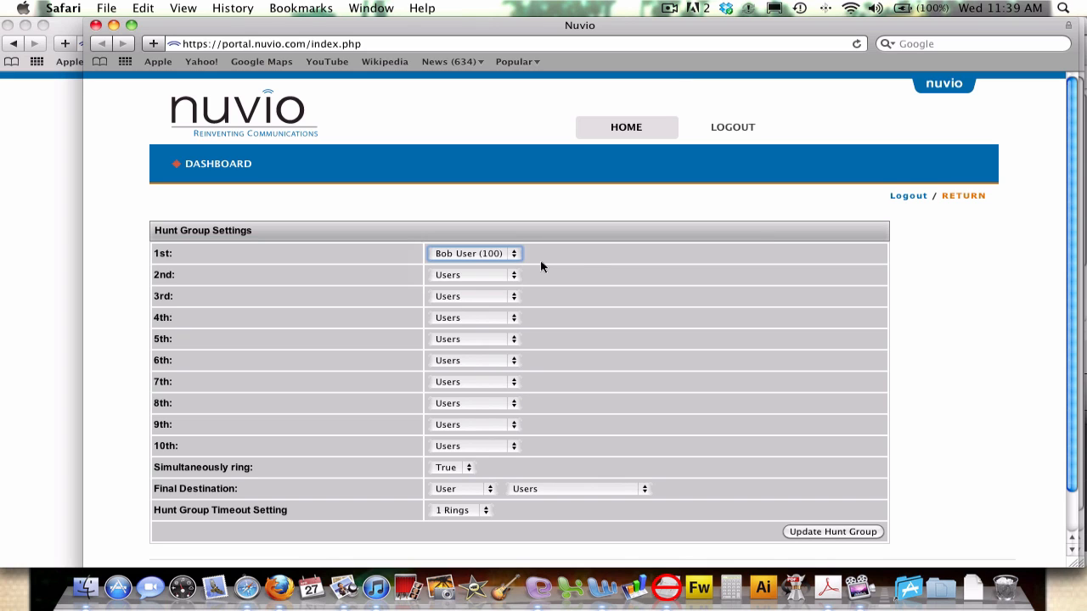
Keep User as the final destination type and save with Update Hunt Group.
left_click(468, 489)
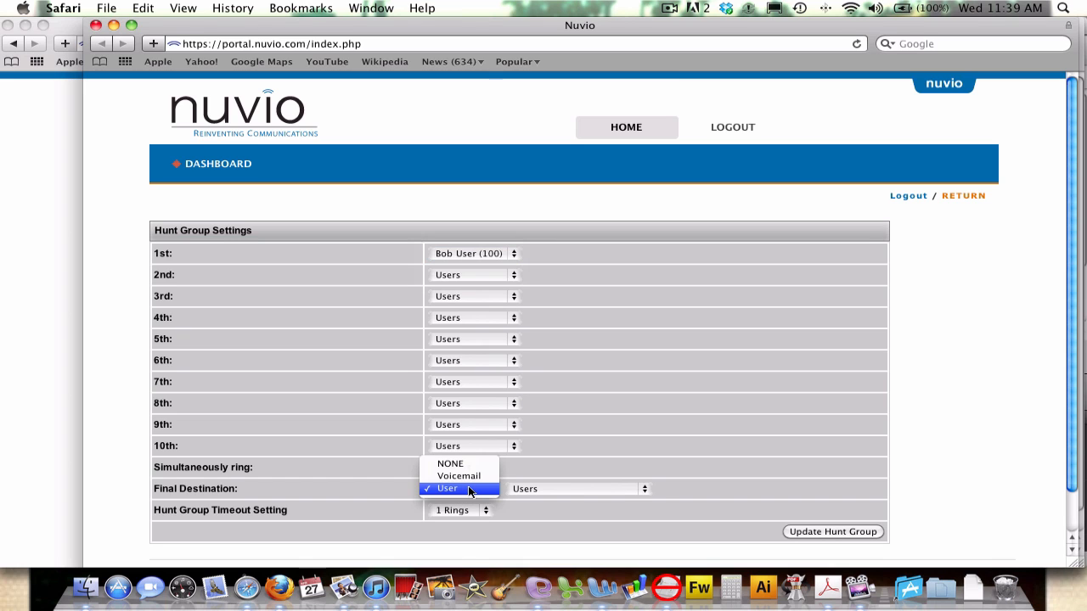
left_click(499, 489)
left_click(533, 490)
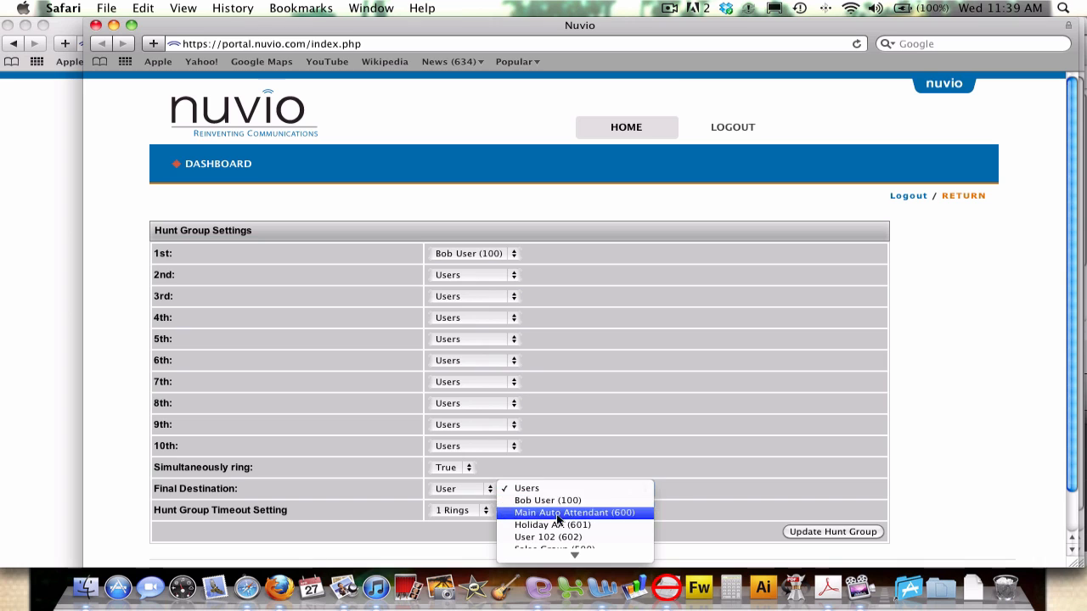
left_click(485, 490)
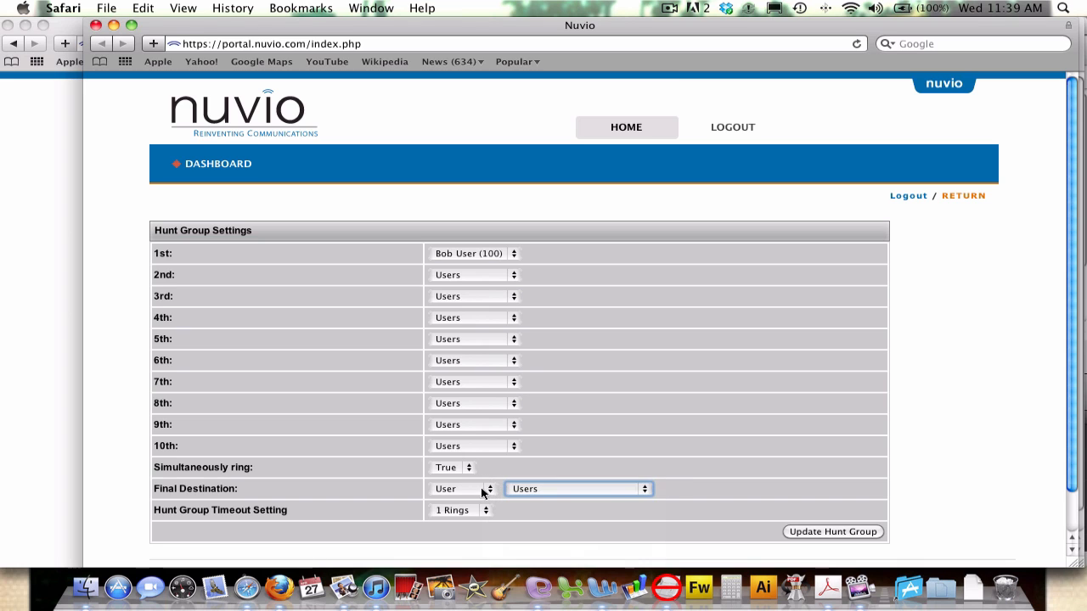
left_click(483, 490)
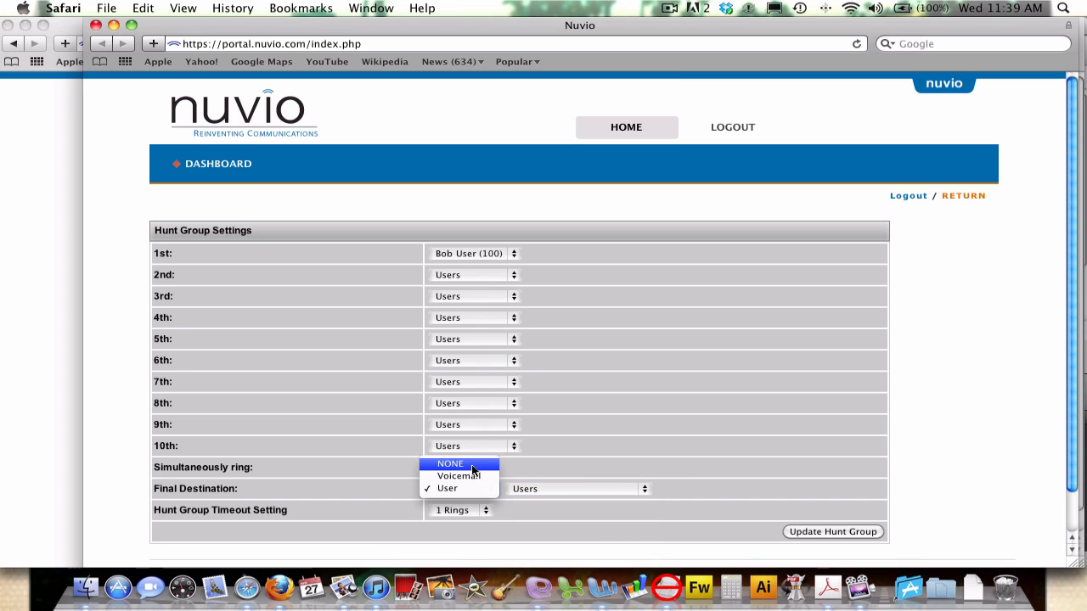
left_click(527, 492)
left_click(530, 491)
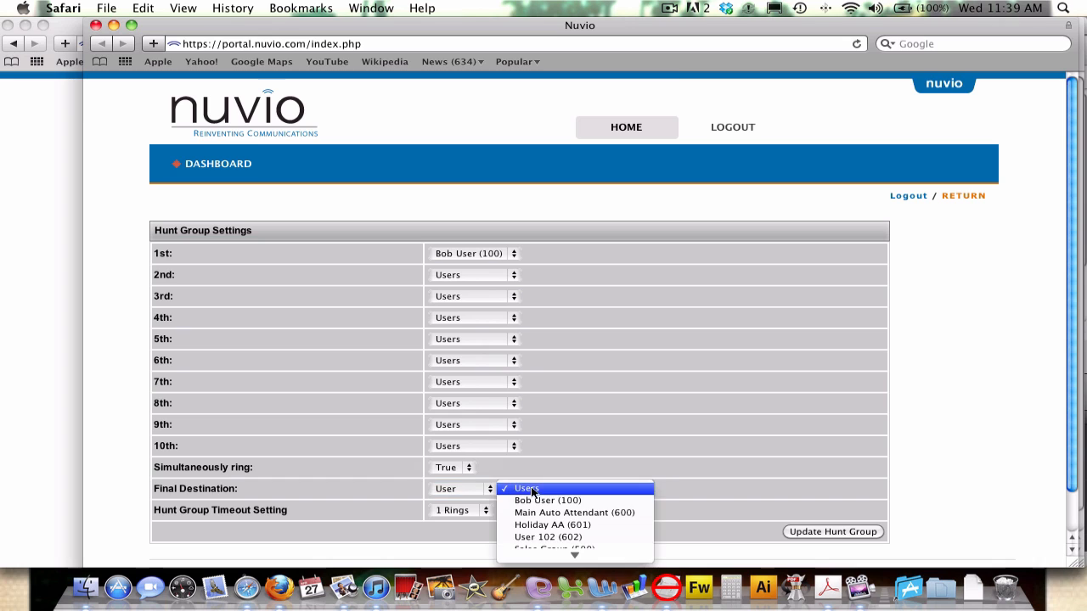
left_click(715, 459)
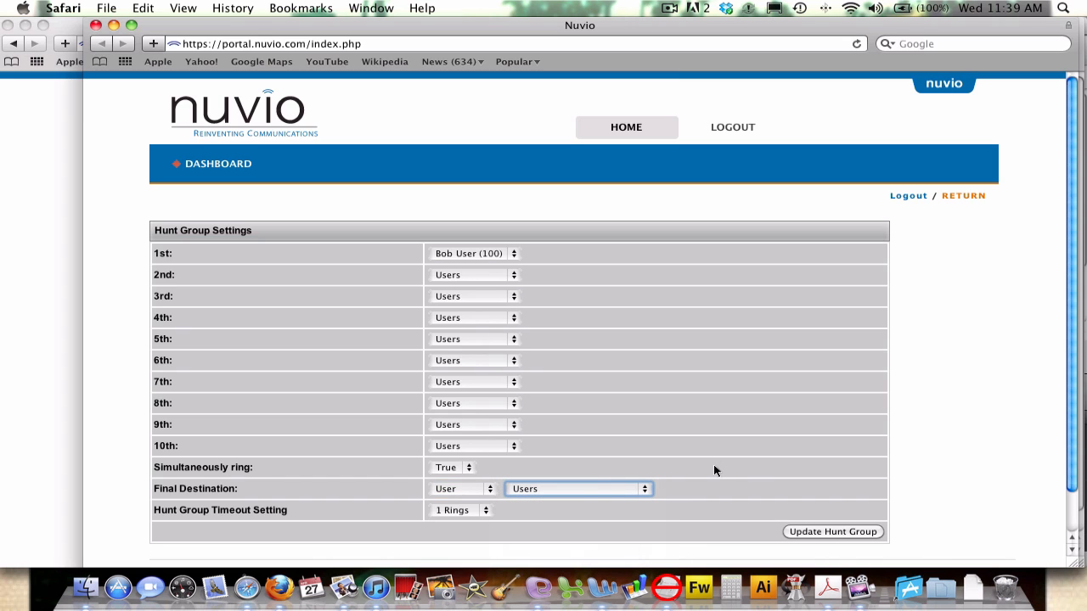
scroll(713, 470, "down", 1)
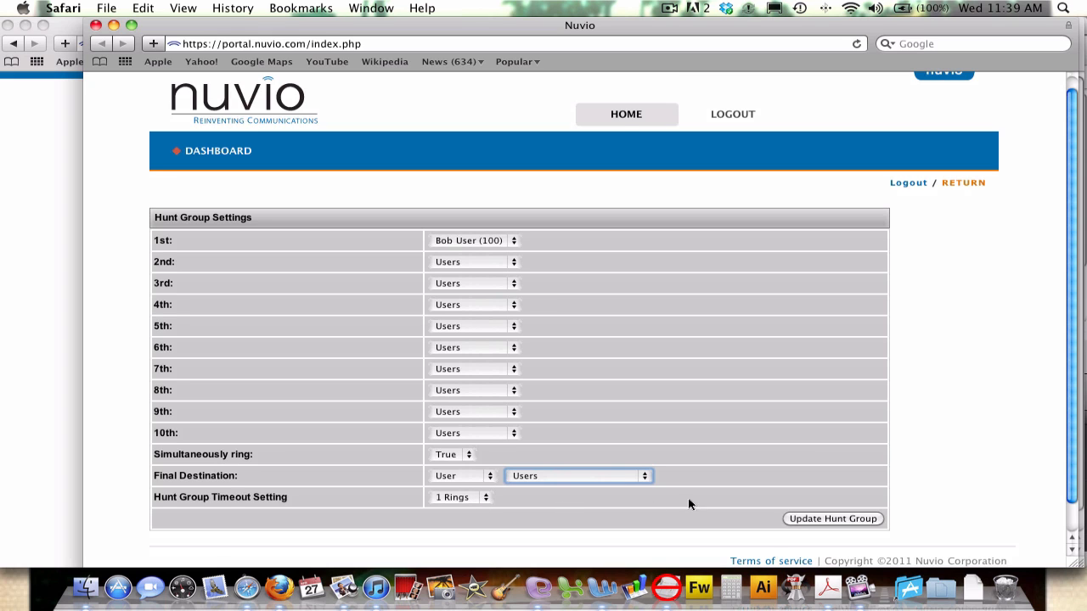
scroll(687, 504, "down", 1)
left_click(843, 504)
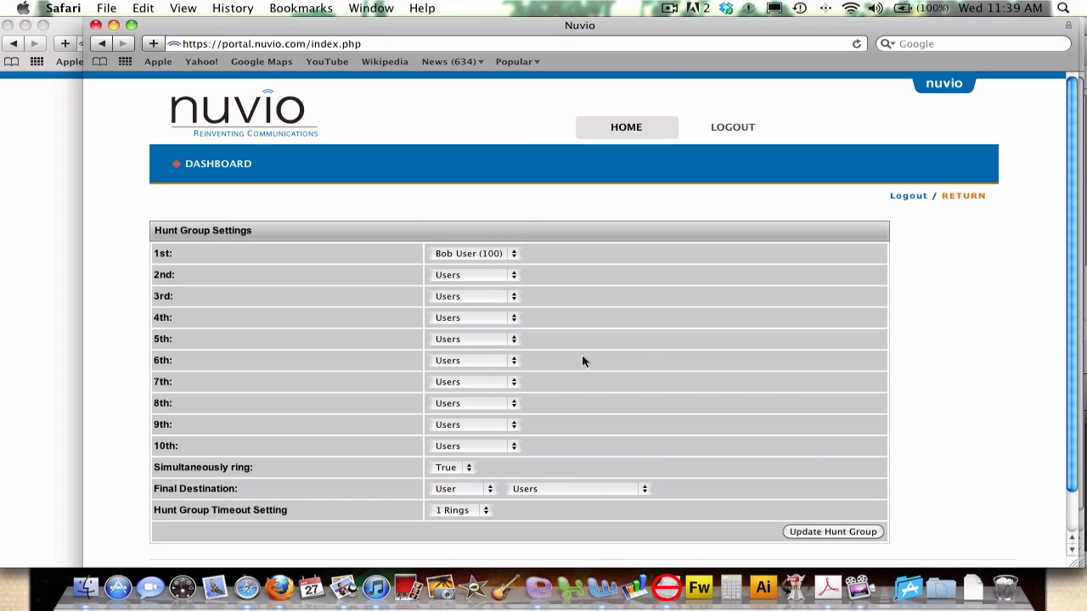
Return to the dashboard, then reopen ADMIN and its USERS list.
left_click(965, 197)
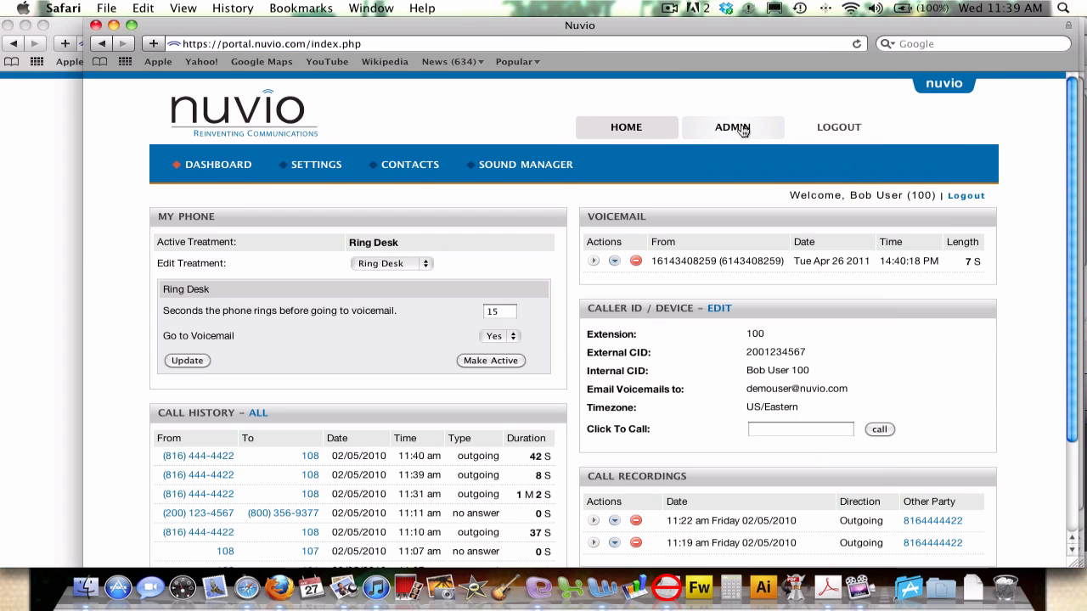
left_click(738, 130)
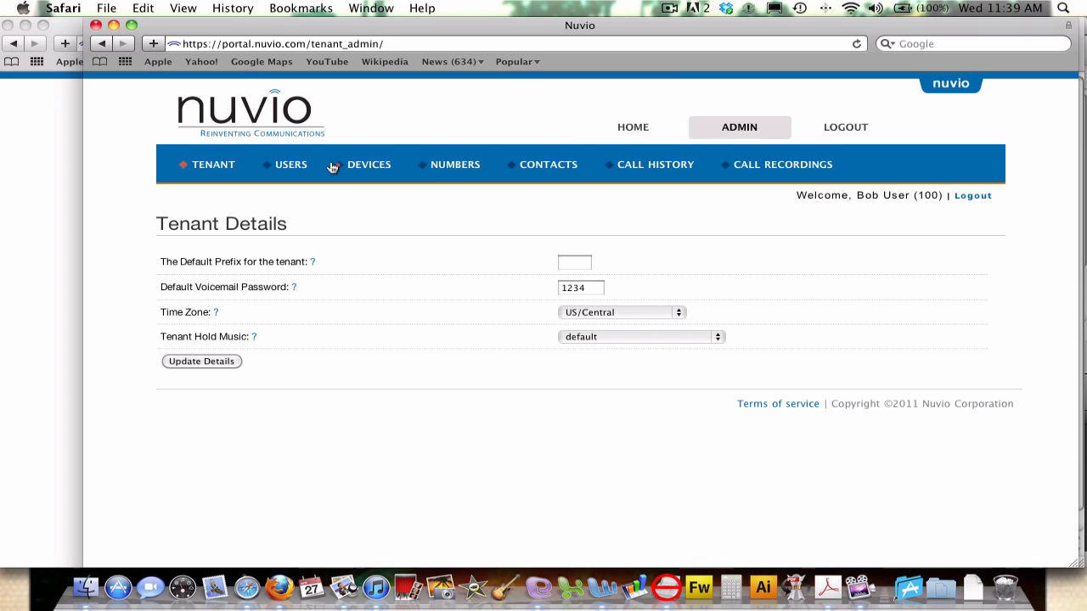
left_click(281, 168)
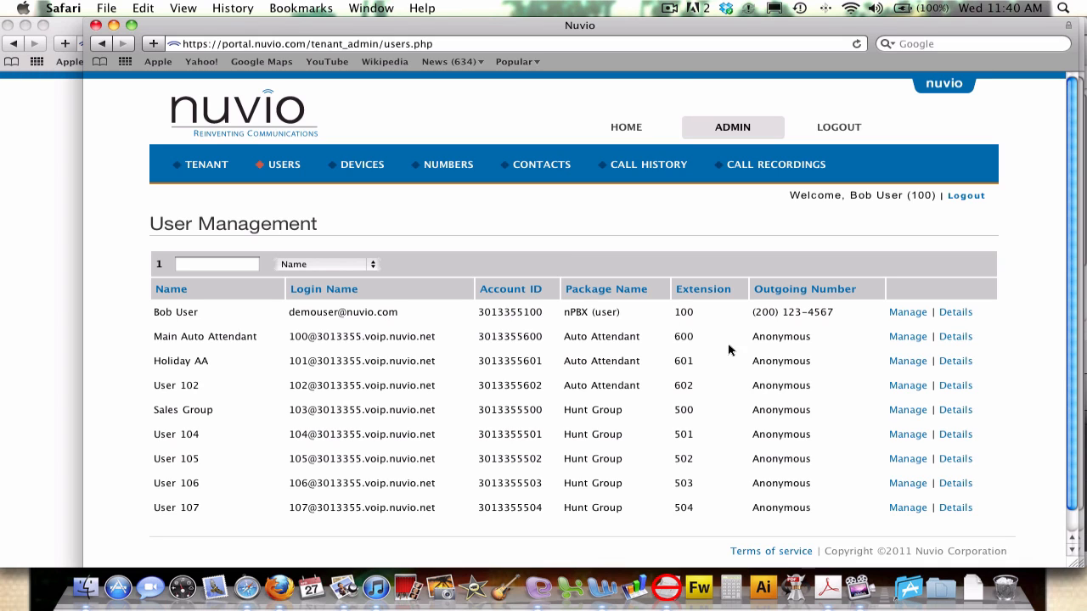
Replace the Main Auto Attendant's Extension 600 with 400 and update its details.
left_click(957, 337)
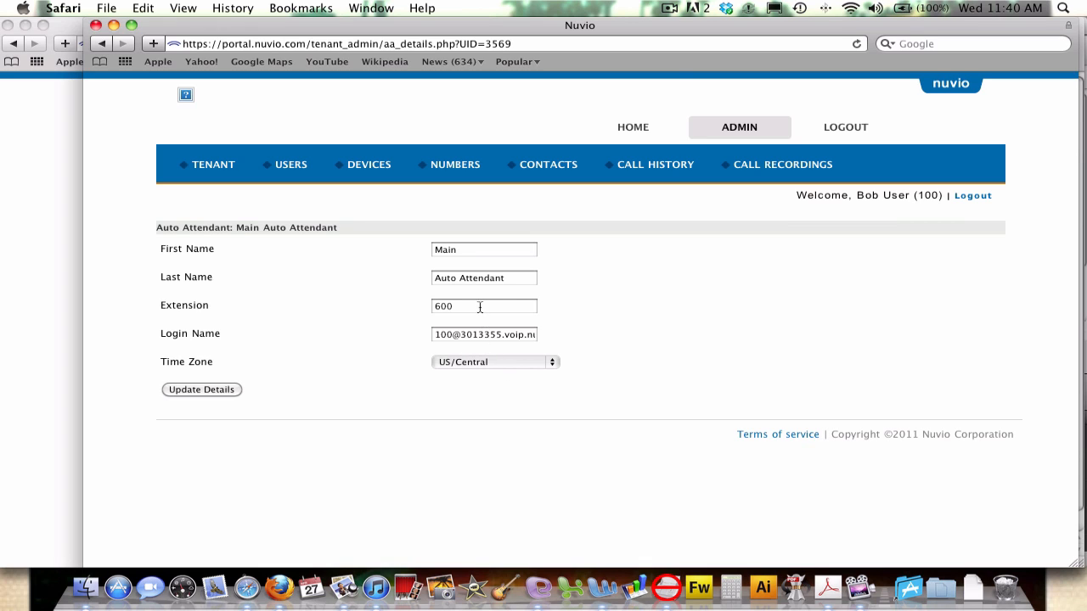
left_click_drag(480, 307, 399, 304)
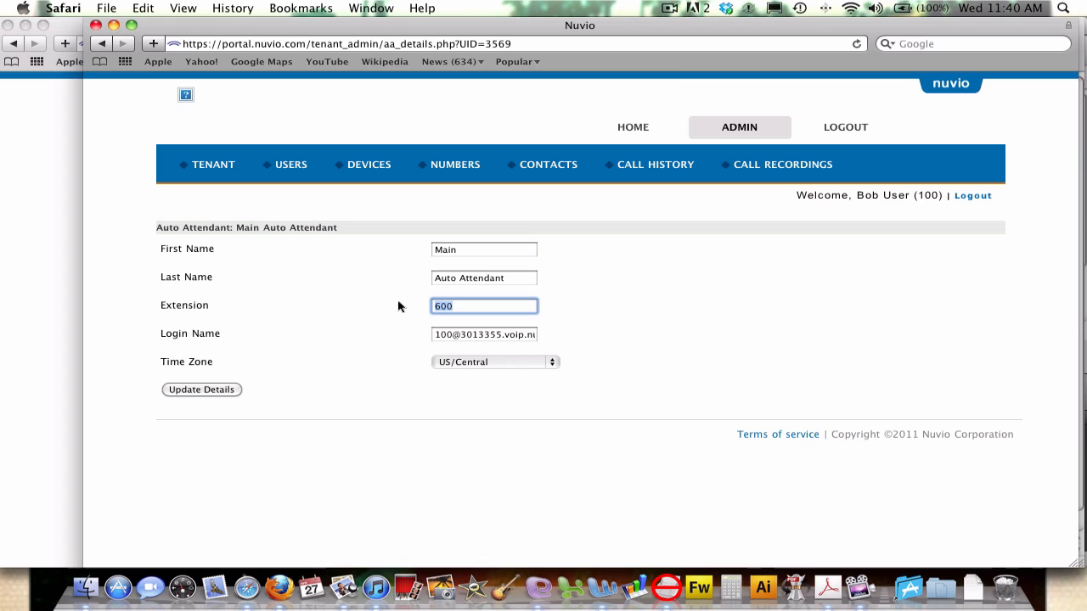
type("40")
left_click(343, 334)
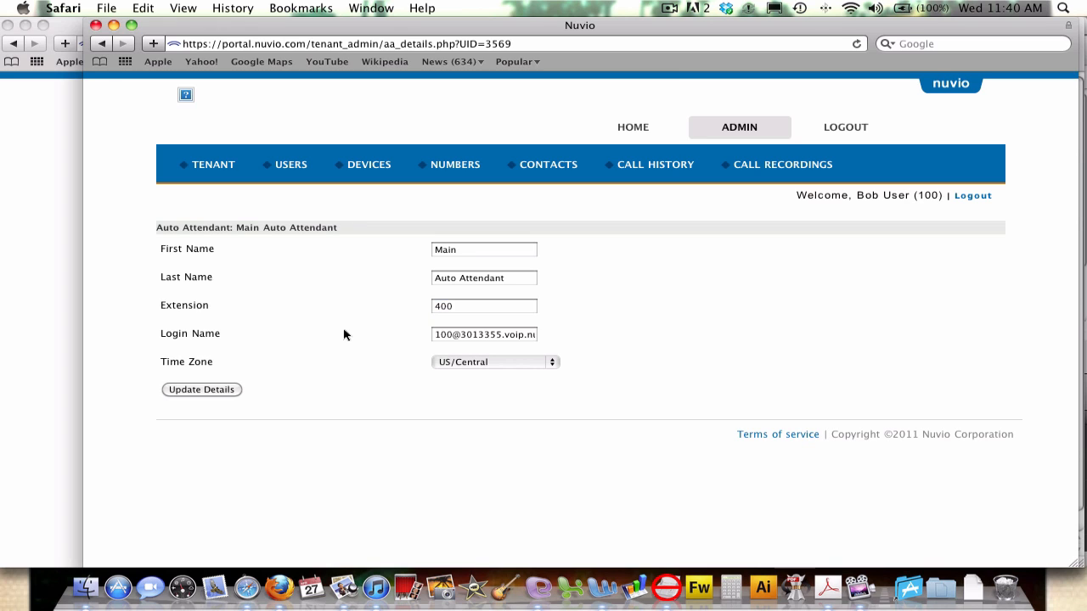
left_click(202, 391)
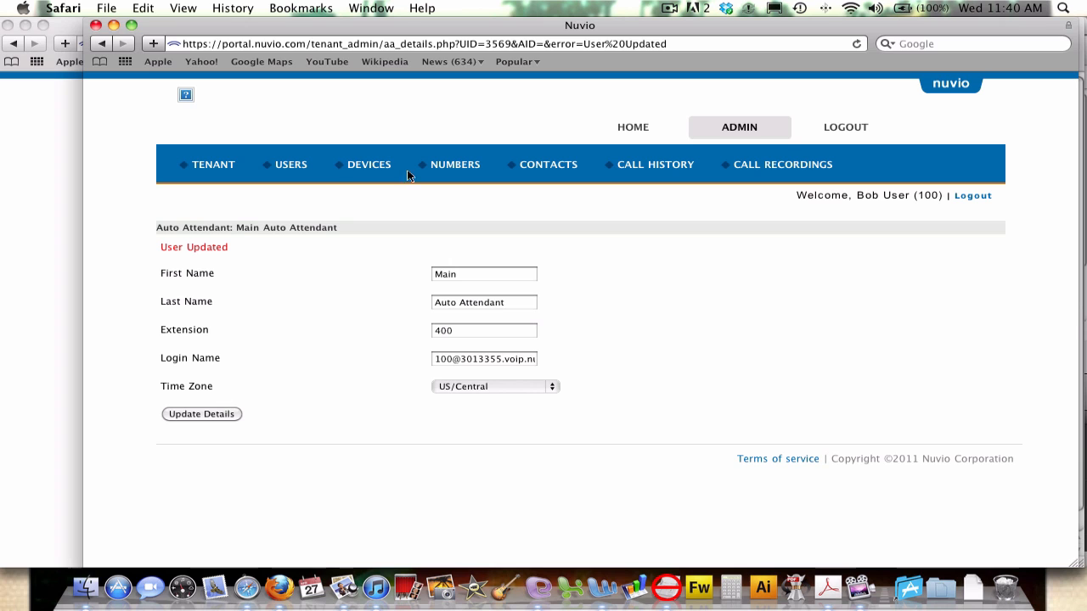
Edit Holiday AA's Extension to 401, update its details, and go back to USERS.
left_click(291, 165)
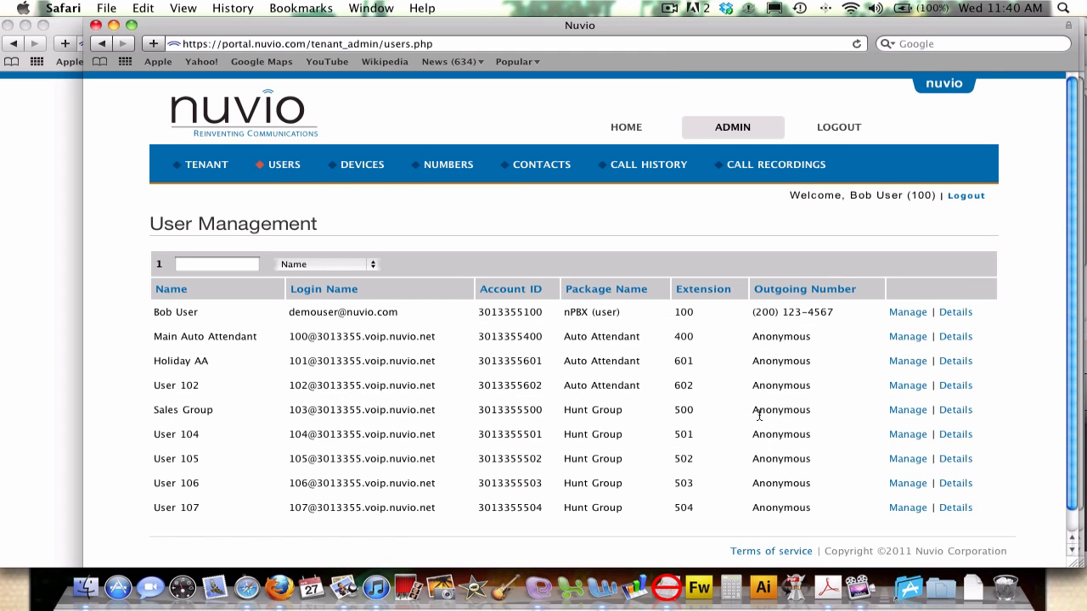
left_click(955, 362)
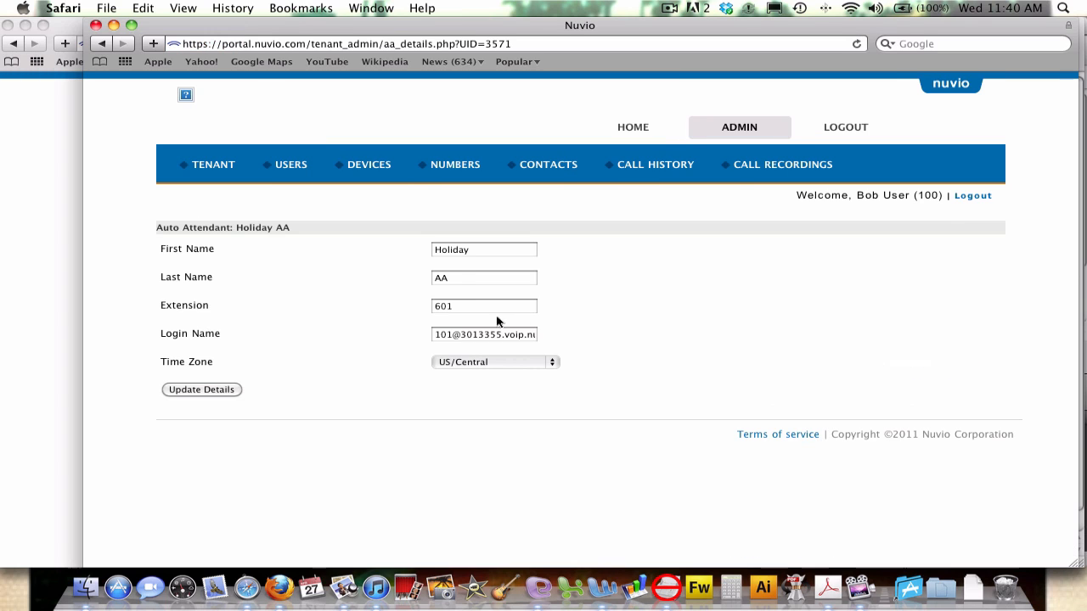
left_click(502, 307)
left_click_drag(503, 307, 386, 308)
type("4")
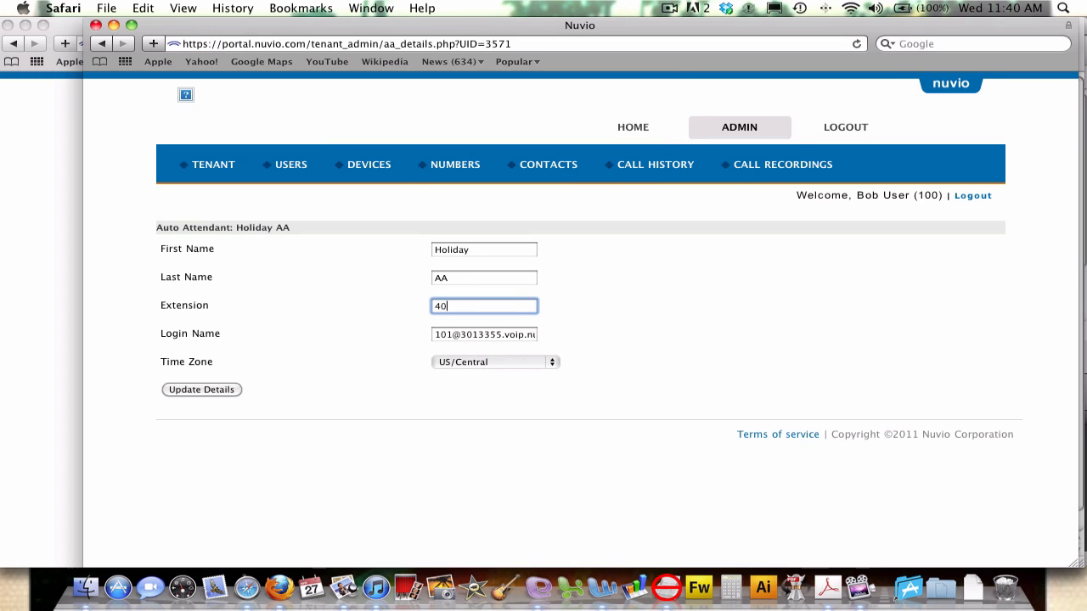
left_click(211, 391)
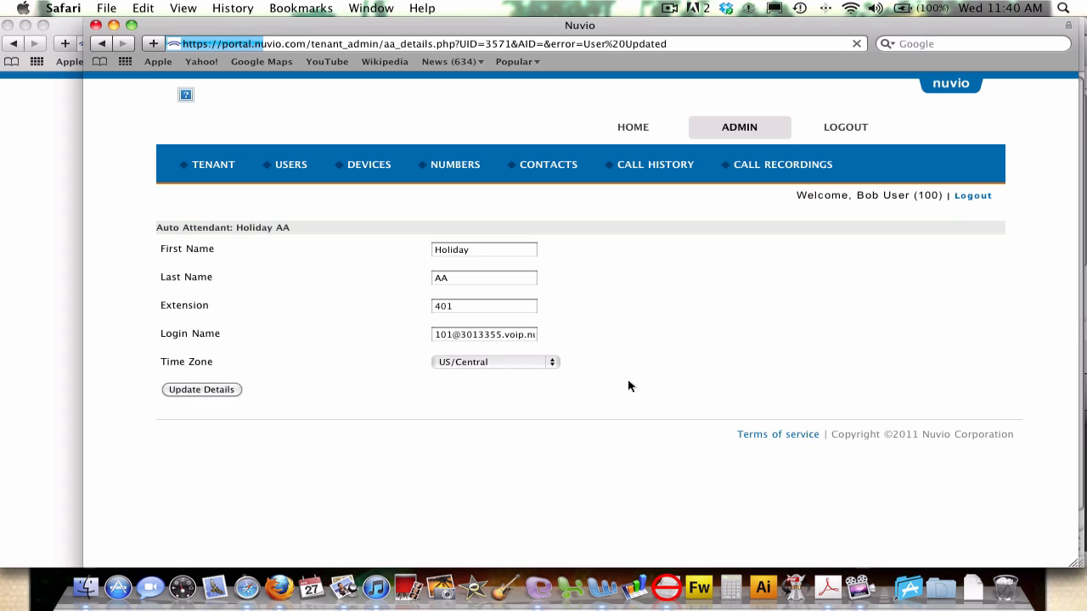
left_click(291, 166)
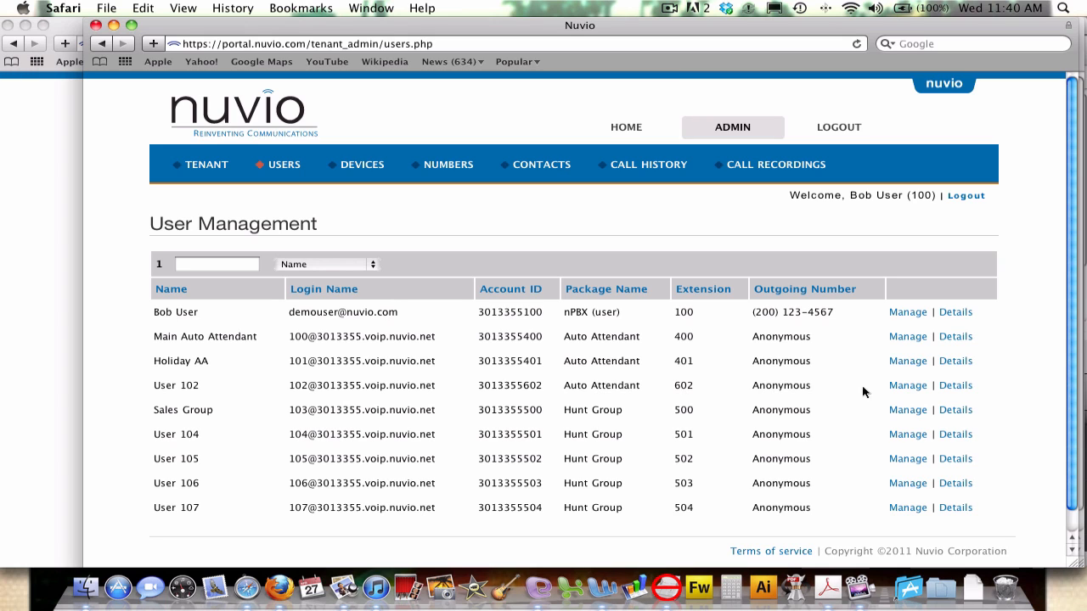
Set User 102's Extension to 402, save, then open Manage for Main Auto Attendant.
left_click(955, 385)
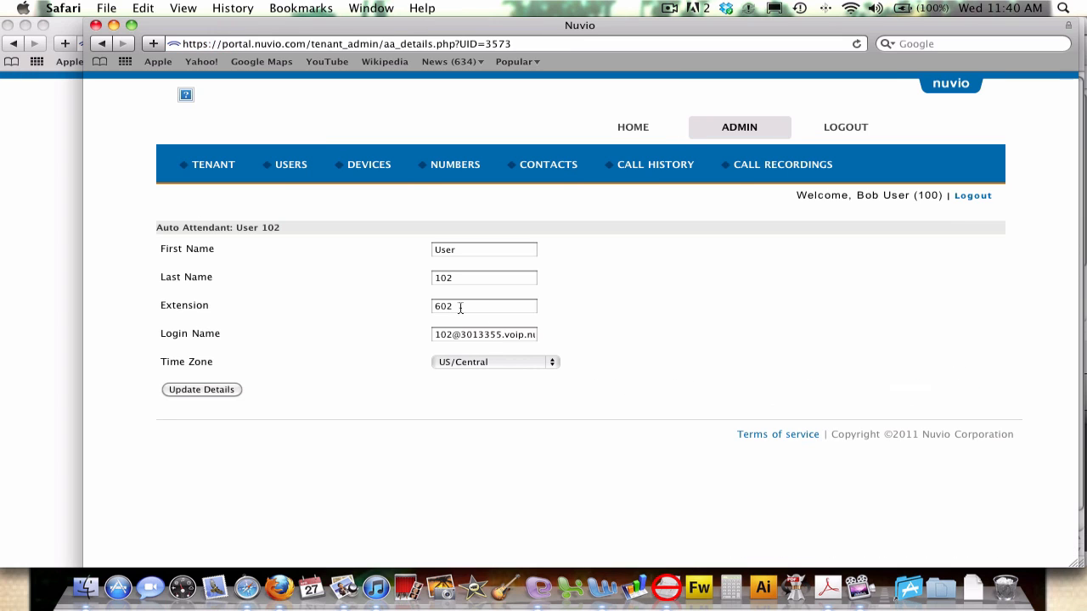
left_click_drag(462, 307, 423, 307)
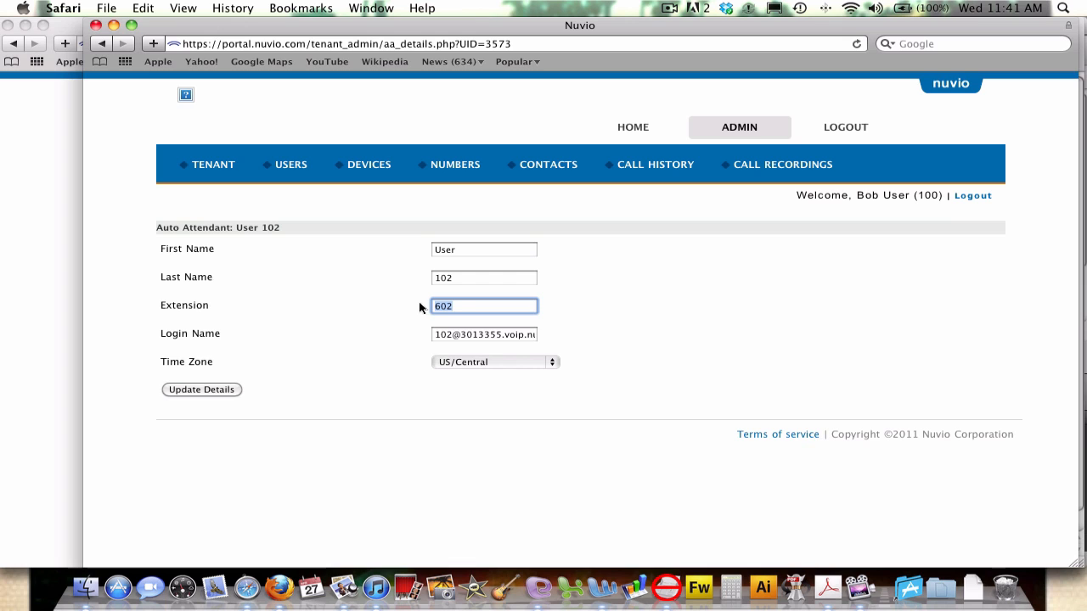
type("40")
left_click(186, 393)
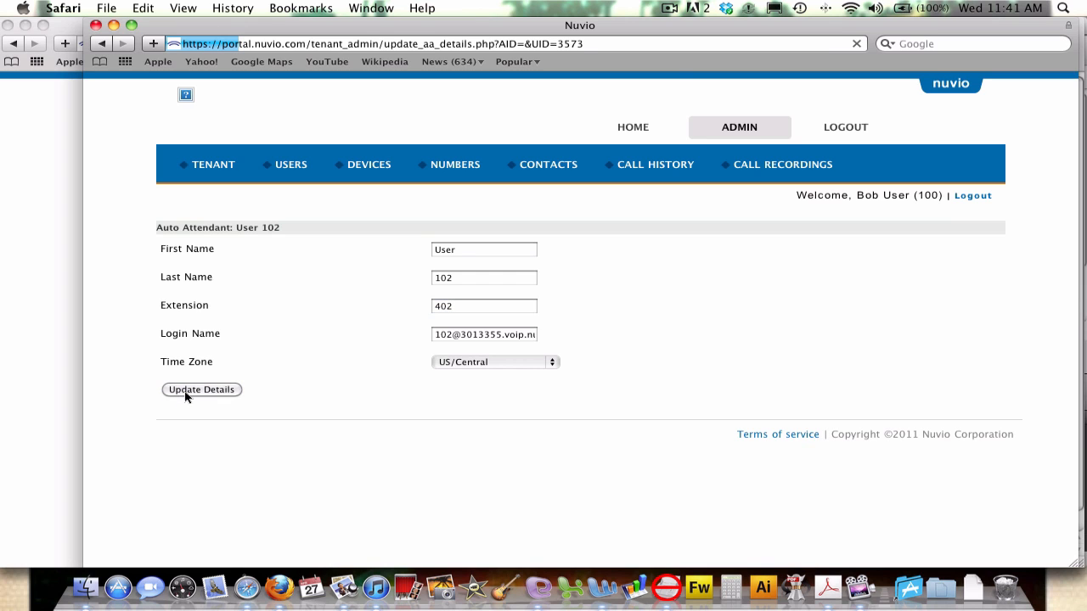
left_click(284, 165)
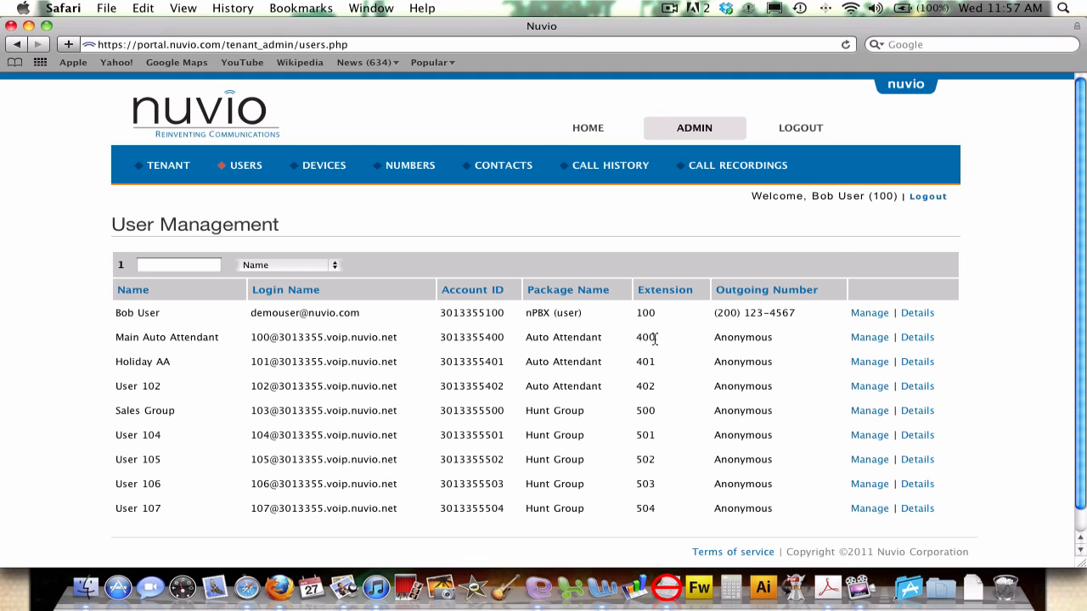
left_click(866, 338)
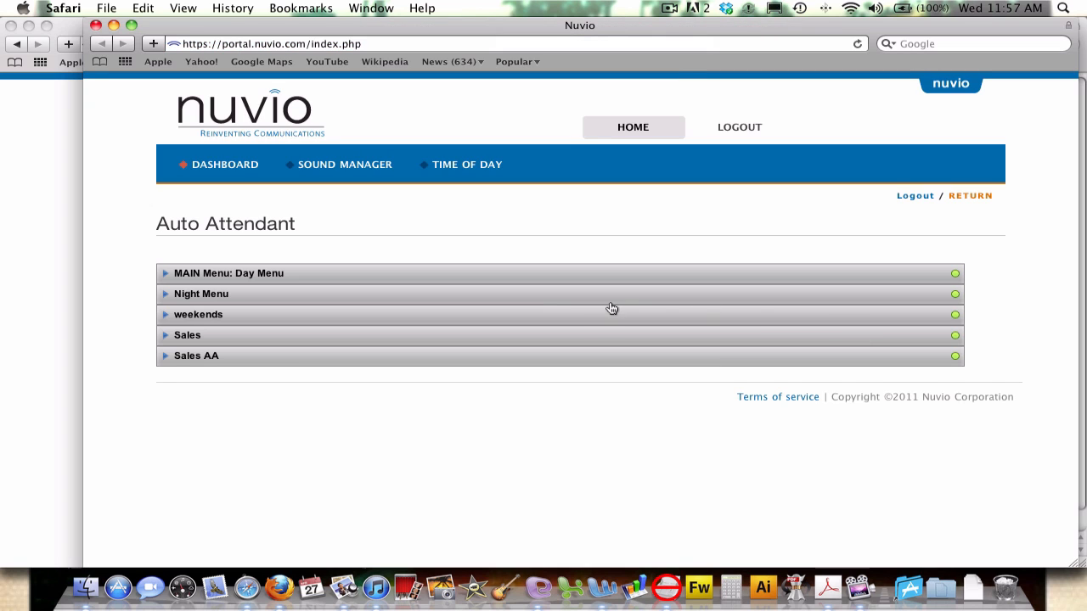
Expand the MAIN Day Menu to view keys 1 (extension 100), 2 (Sales), 3 (external).
left_click(168, 273)
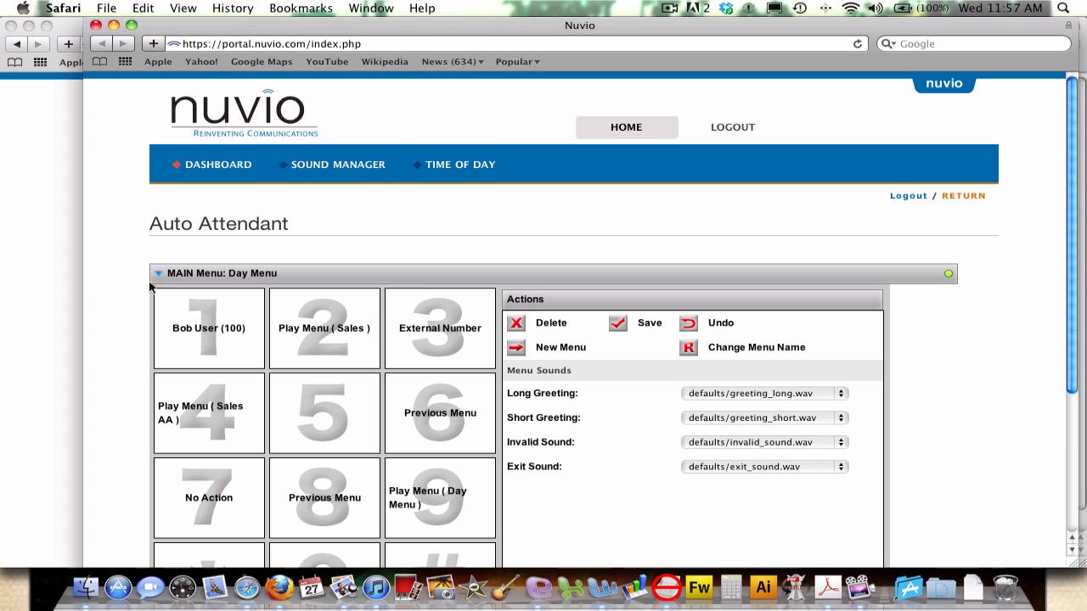
scroll(118, 292, "down", 3)
scroll(118, 292, "down", 2)
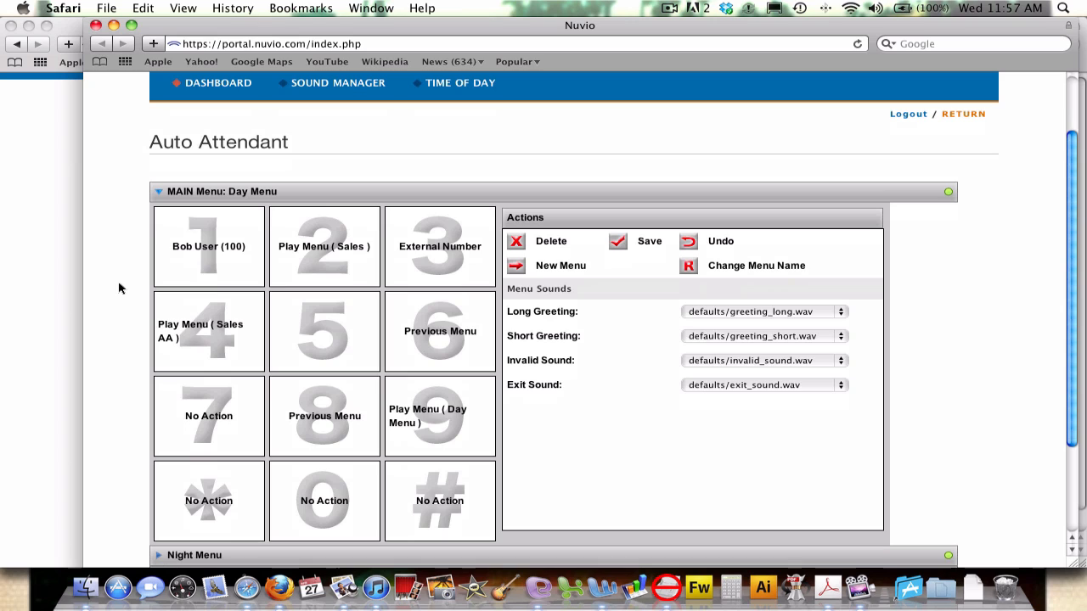
Edit Day Menu key 1, keeping it as Transfer: Extension to extension 100.
left_click(205, 266)
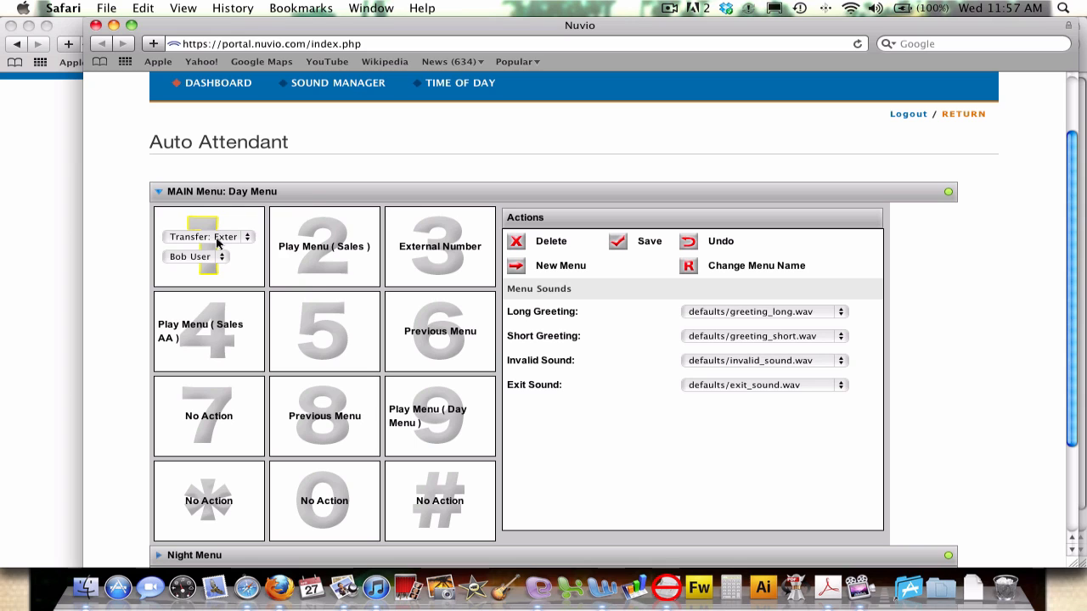
left_click(218, 239)
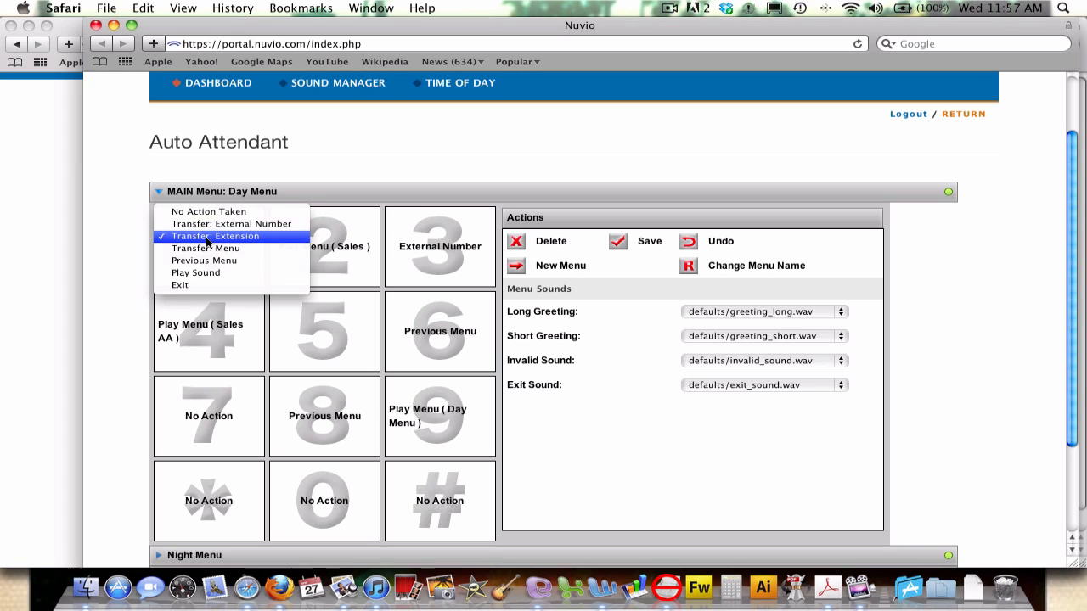
left_click(241, 238)
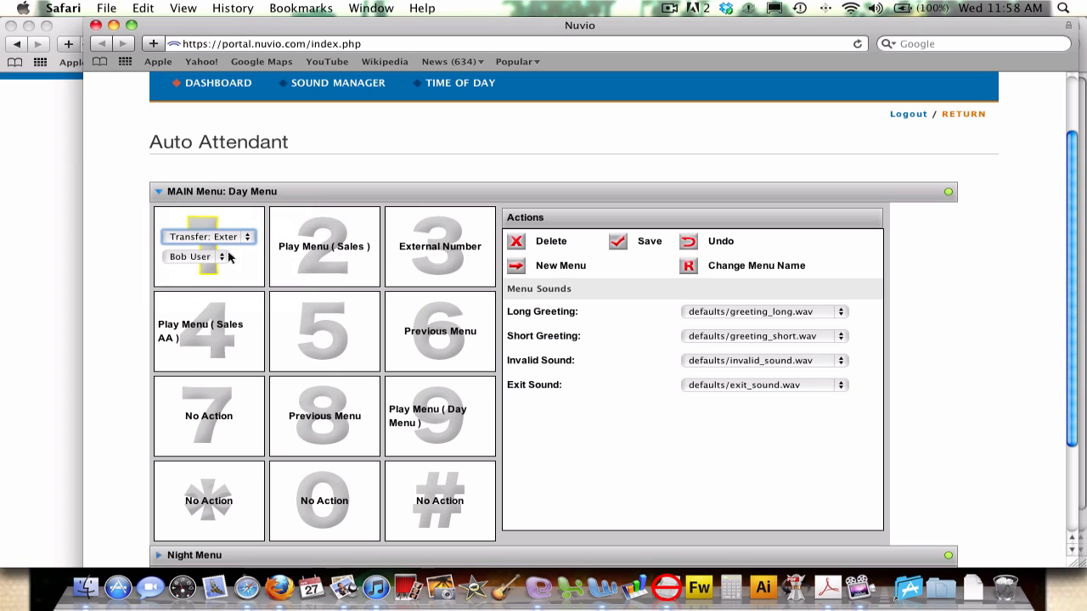
left_click(222, 256)
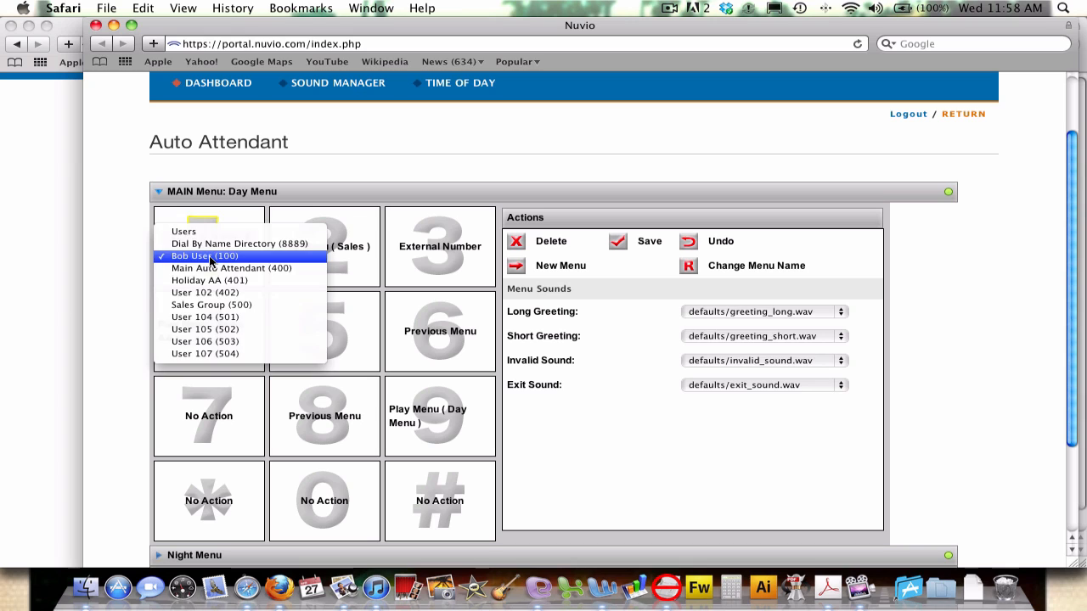
left_click(217, 258)
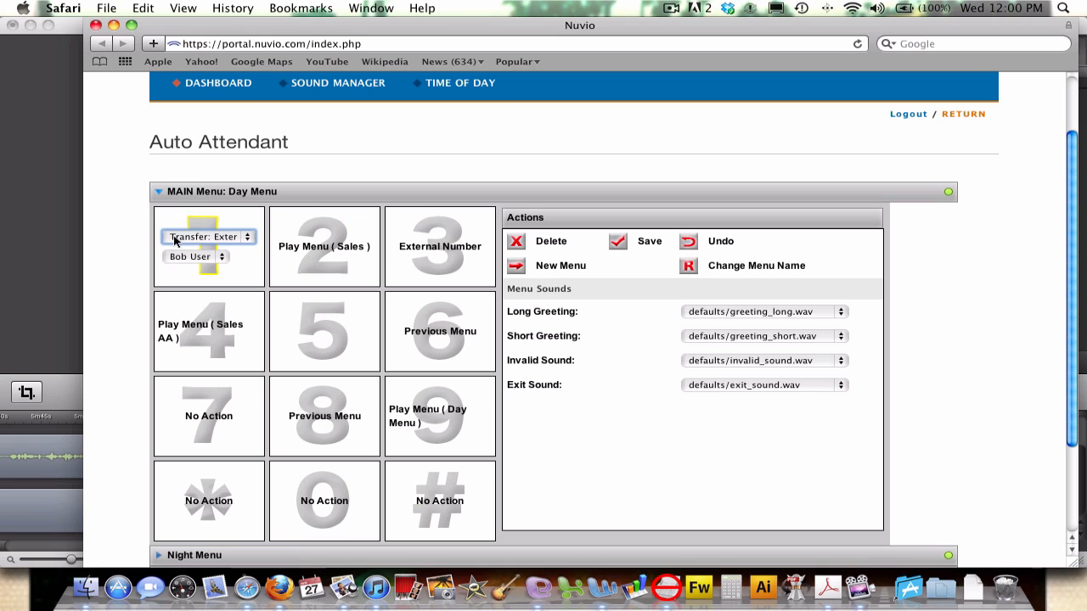
Change key 1 to Transfer: External Number and accept the forwarding charge alert.
left_click(227, 241)
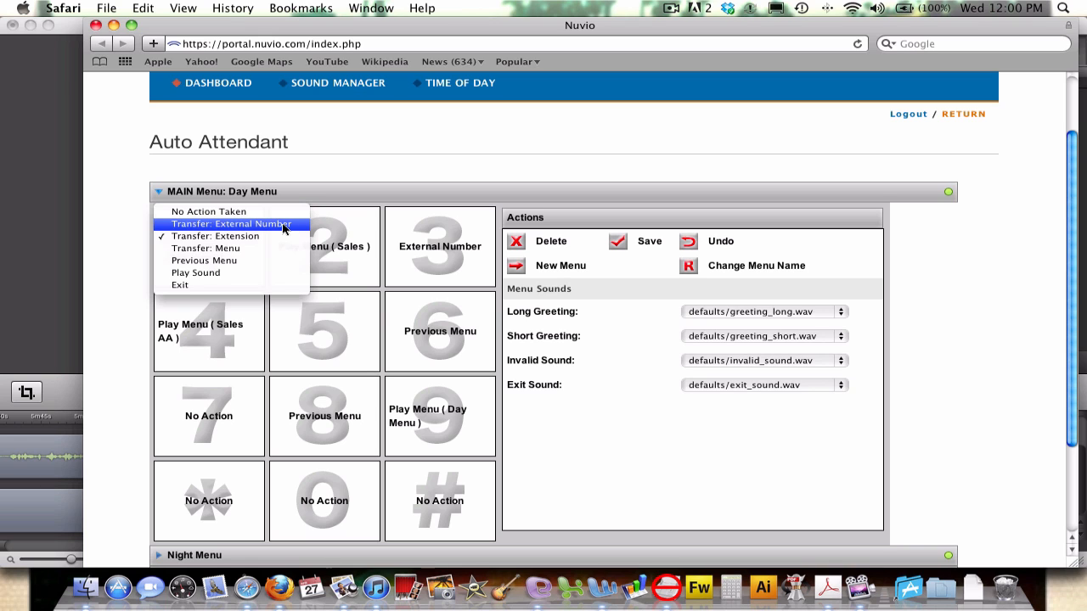
left_click(262, 224)
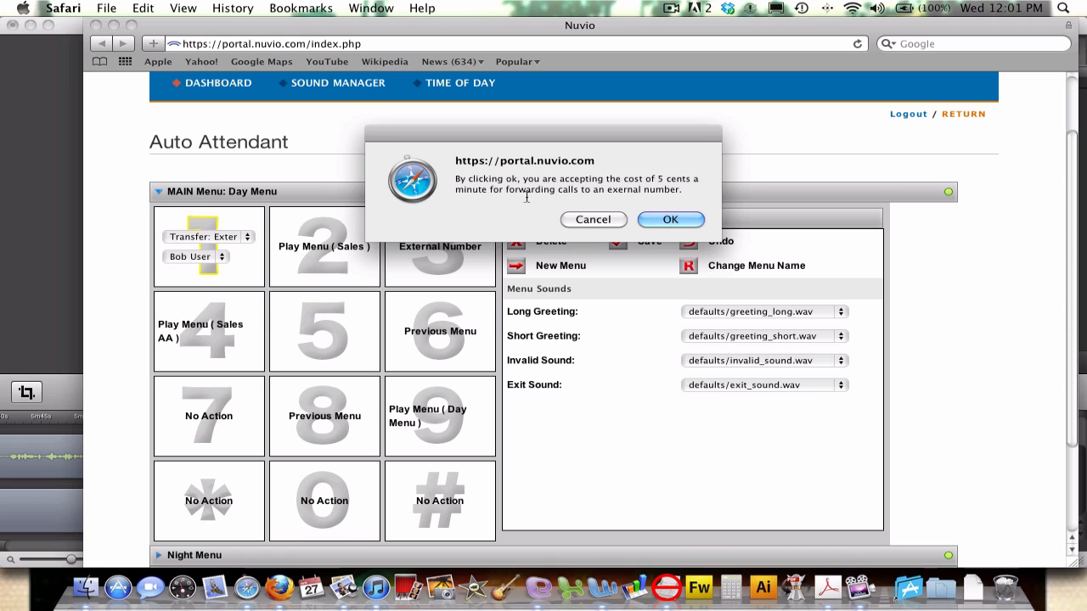
left_click(658, 218)
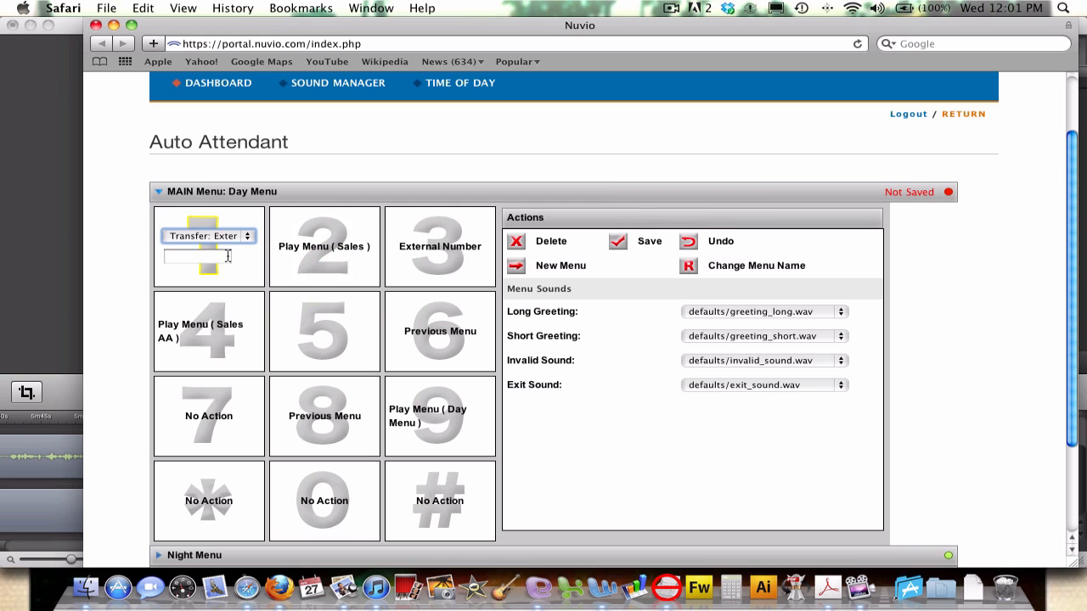
left_click(192, 257)
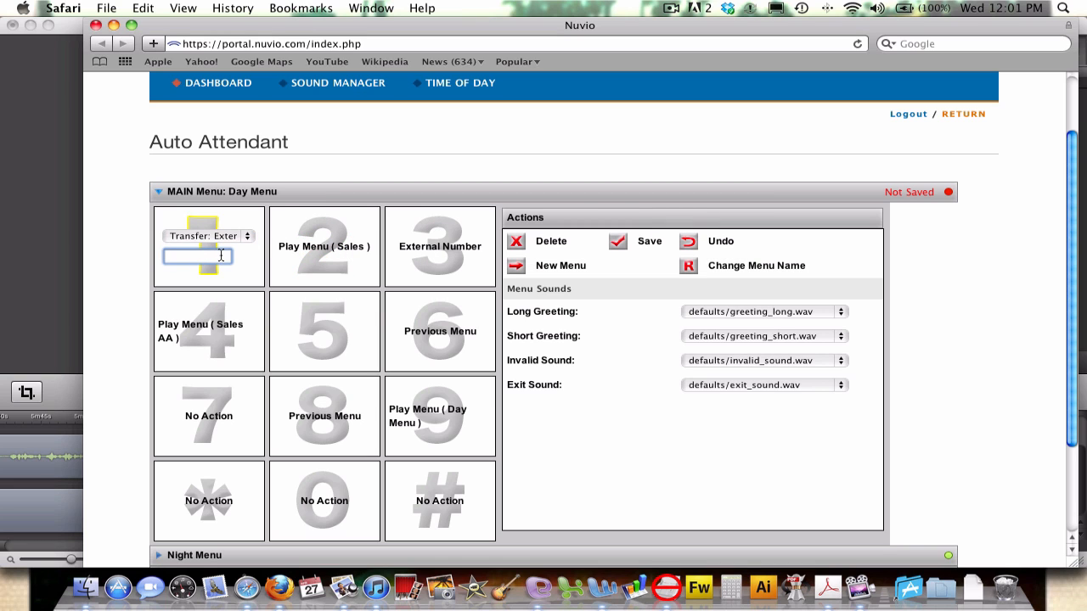
left_click(244, 242)
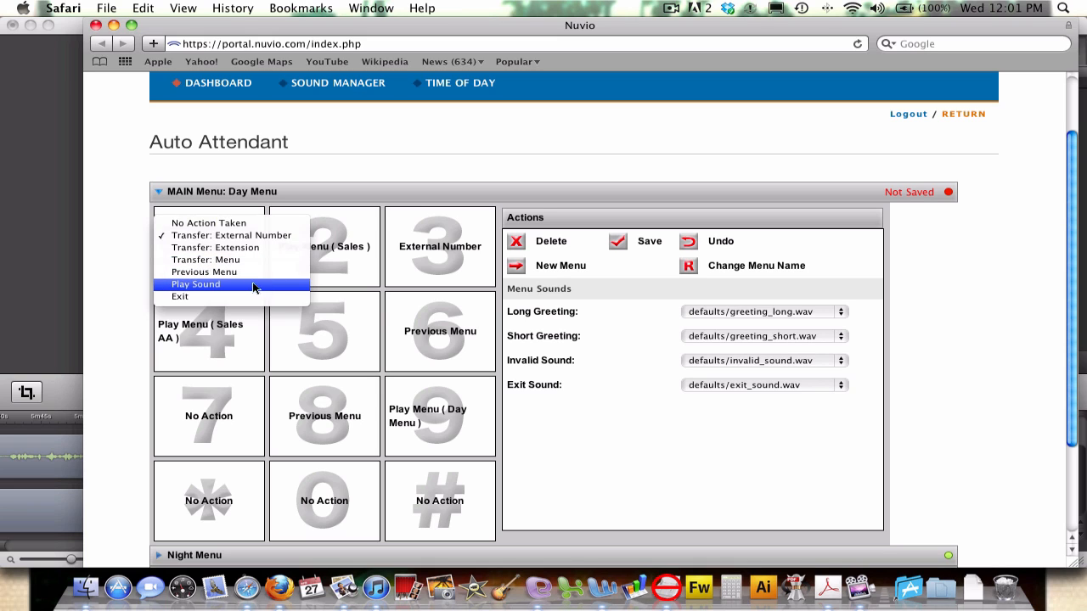
left_click(227, 287)
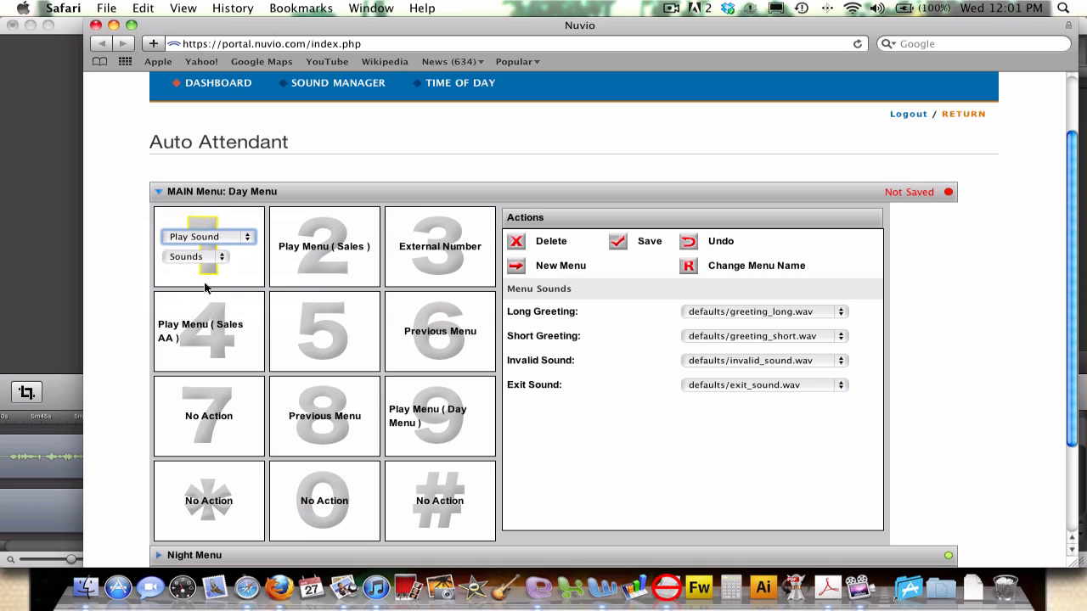
left_click(241, 244)
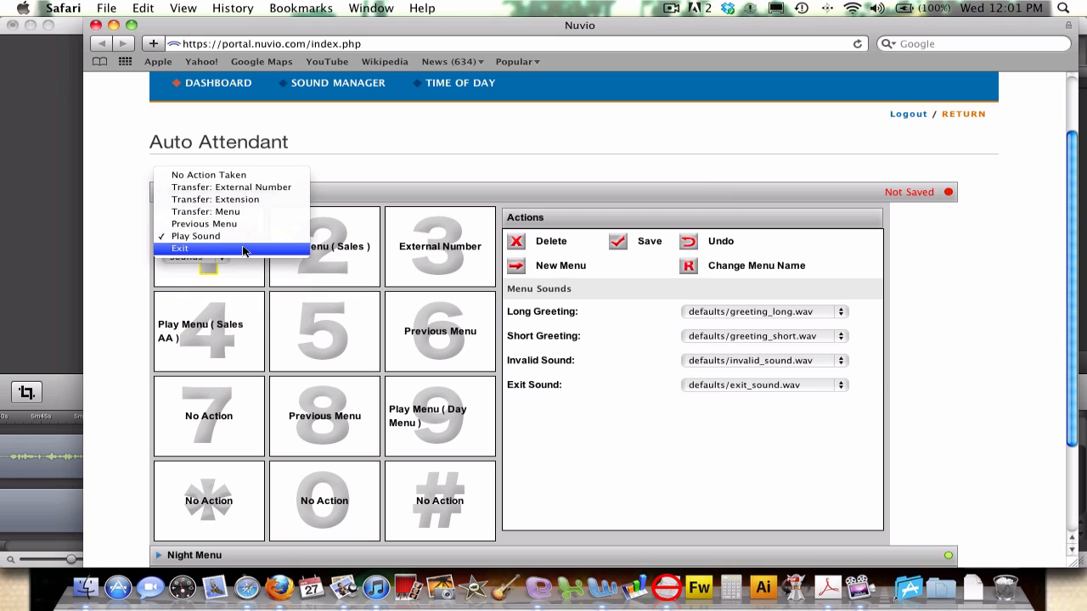
left_click(246, 268)
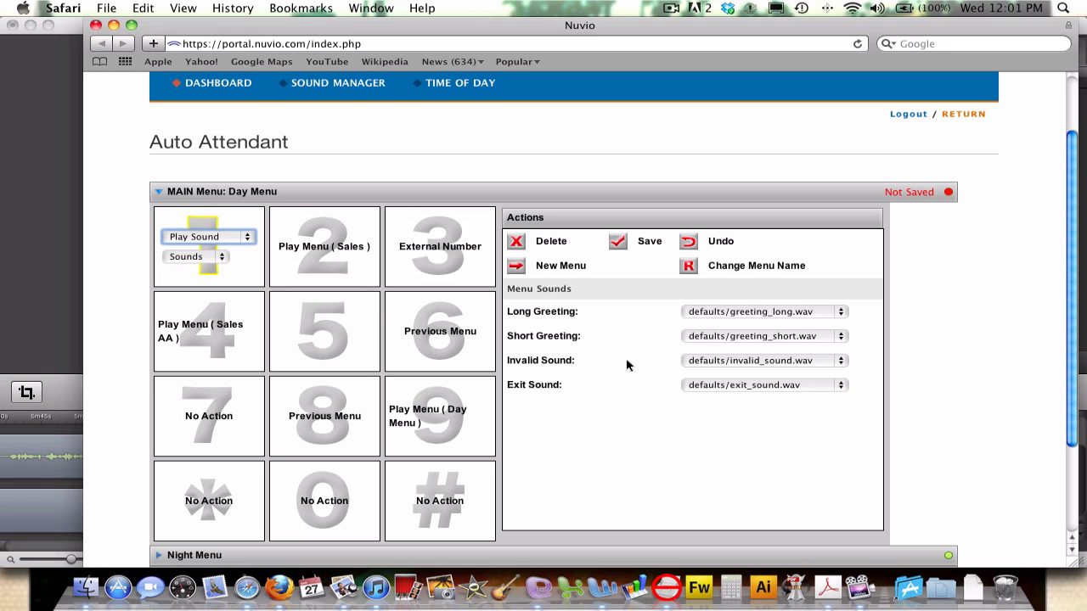
scroll(627, 365, "up", 3)
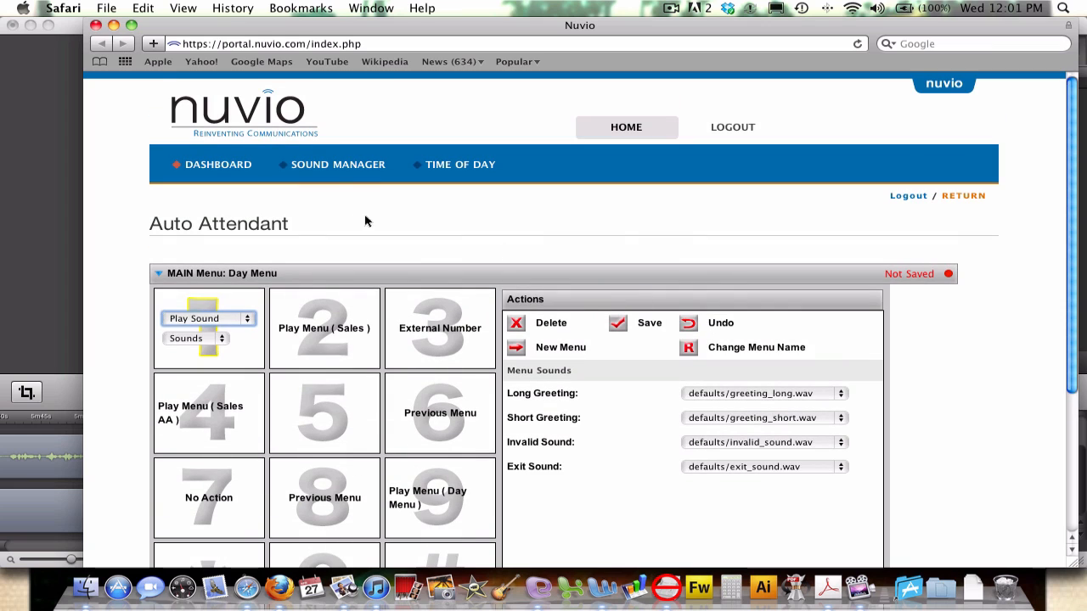
Look over the Sound Manager page, then go to the Time of Day schedule page.
left_click(333, 168)
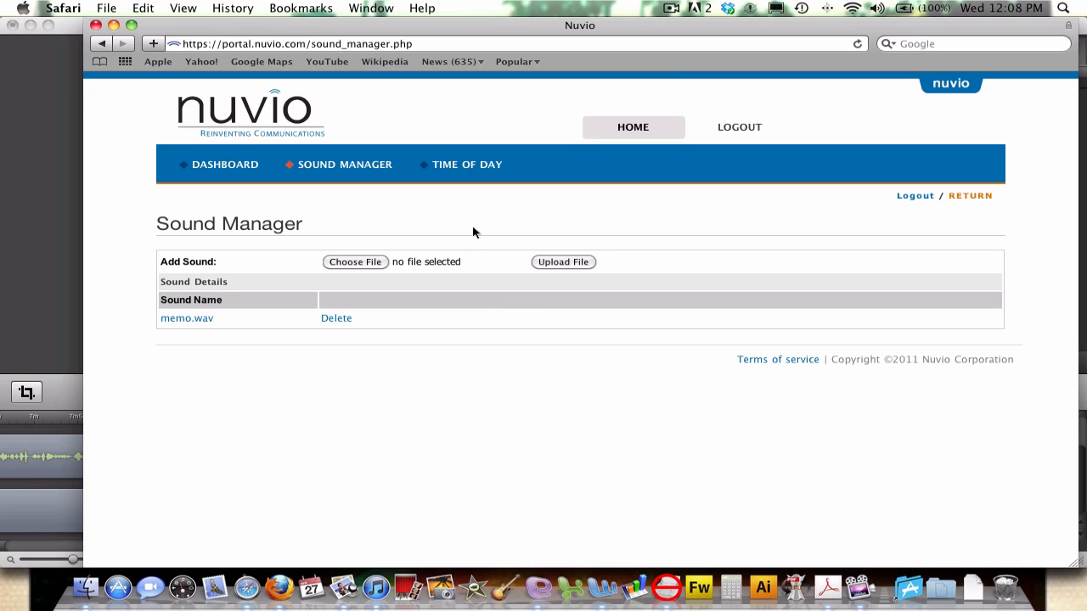
left_click(472, 165)
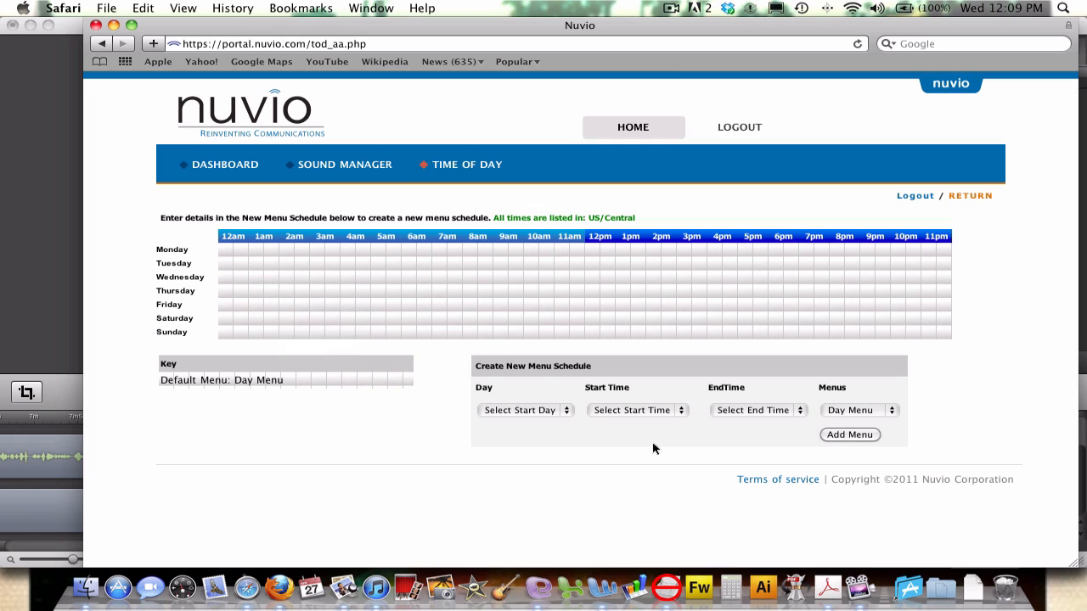
Add a Monday 07:00–16:59 Day Menu slot to the weekly schedule.
left_click(566, 412)
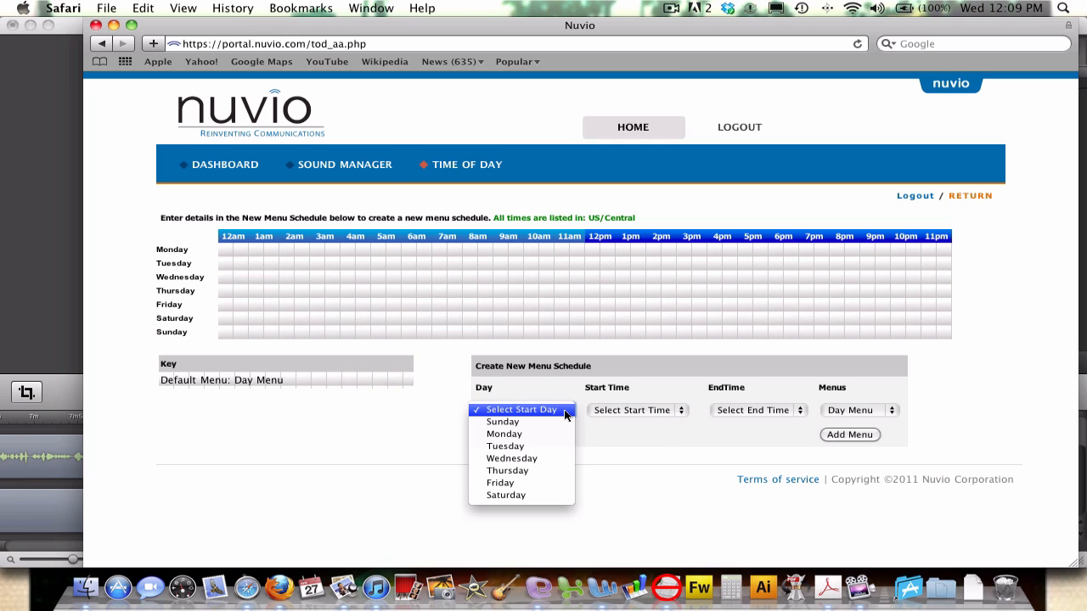
left_click(566, 434)
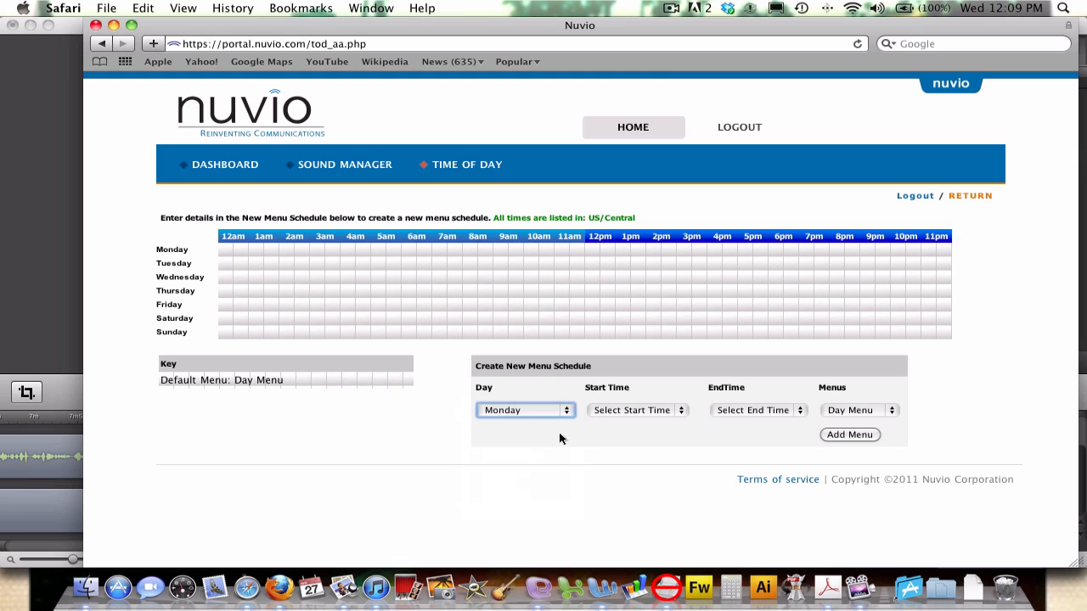
left_click(620, 412)
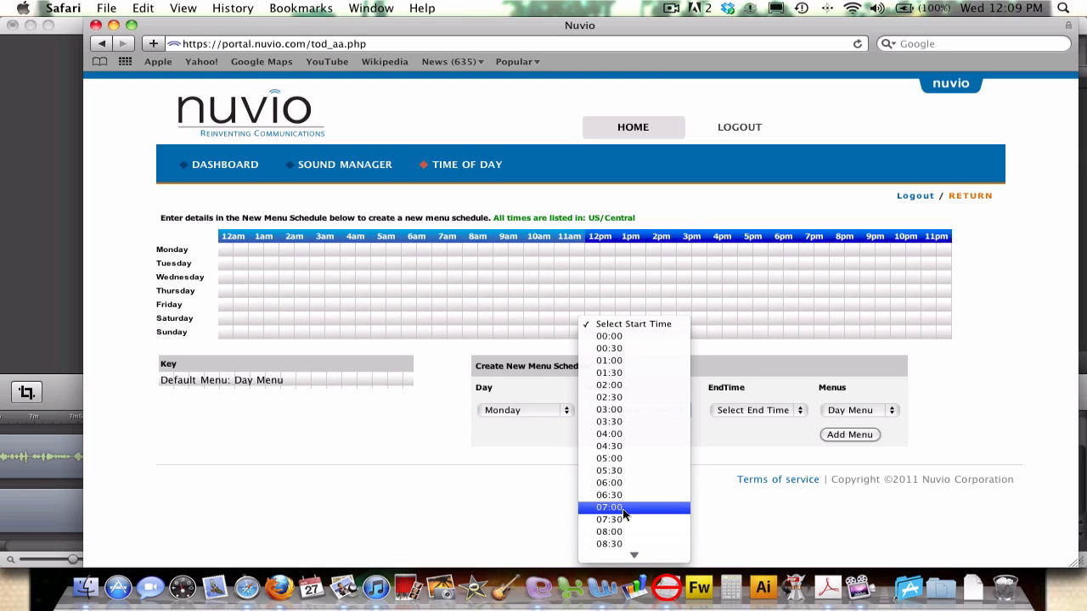
left_click(623, 509)
left_click(753, 411)
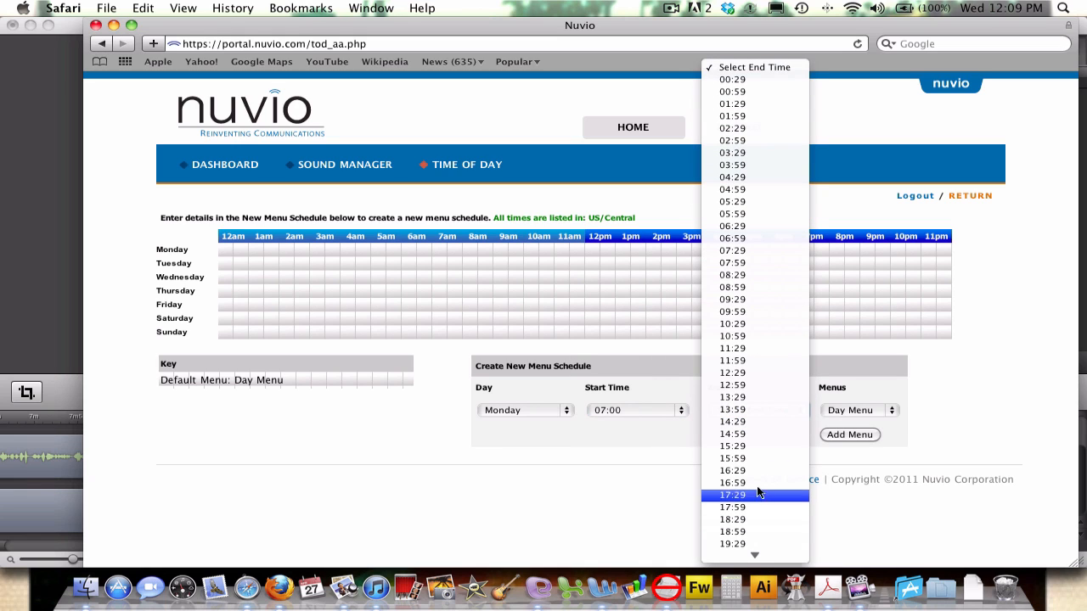
left_click(759, 484)
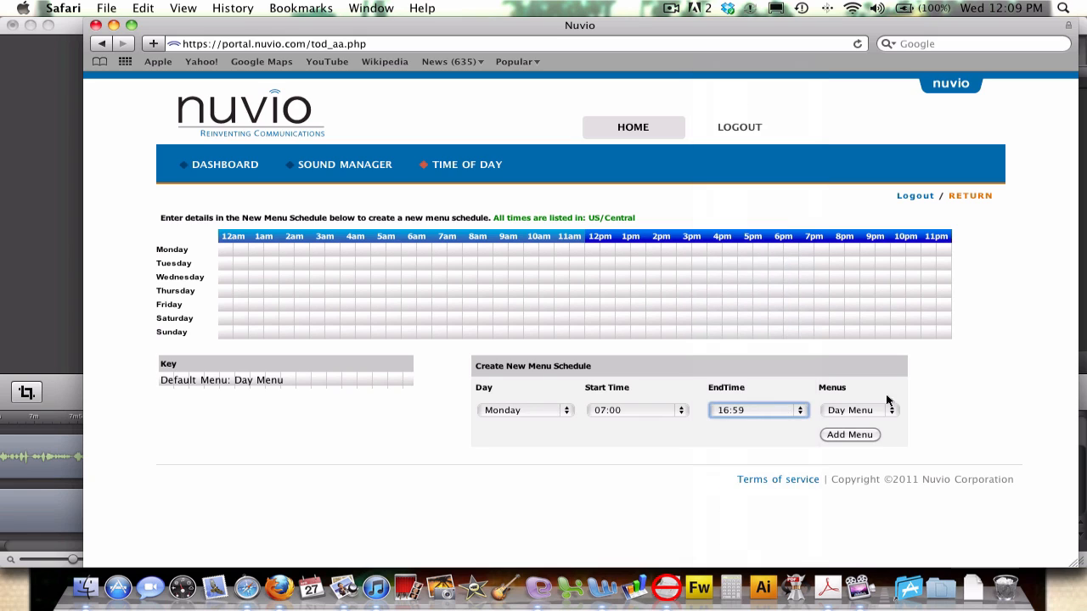
left_click(855, 411)
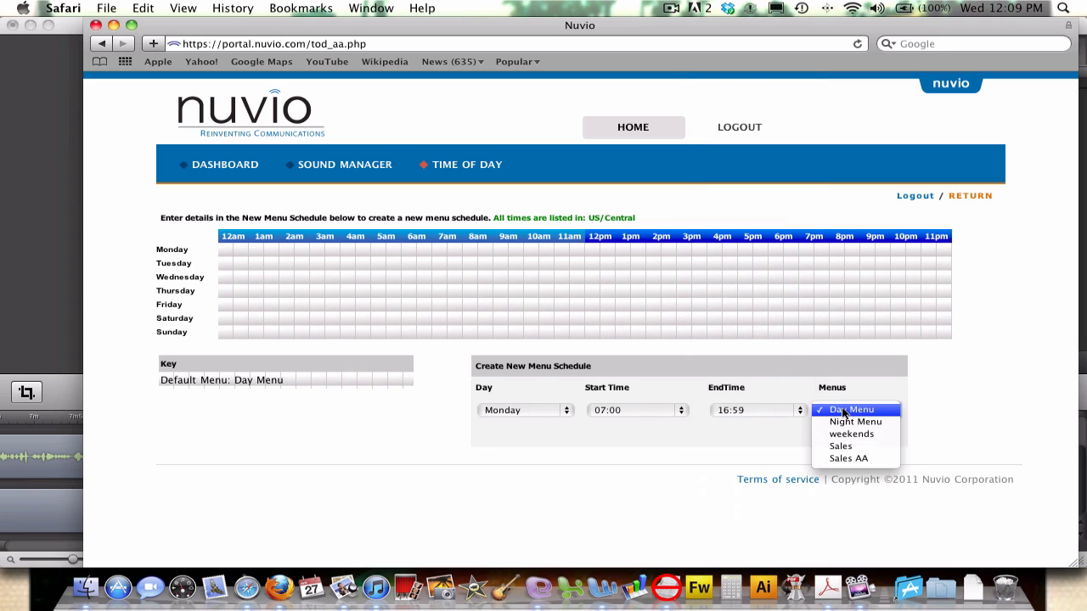
left_click(844, 414)
left_click(841, 437)
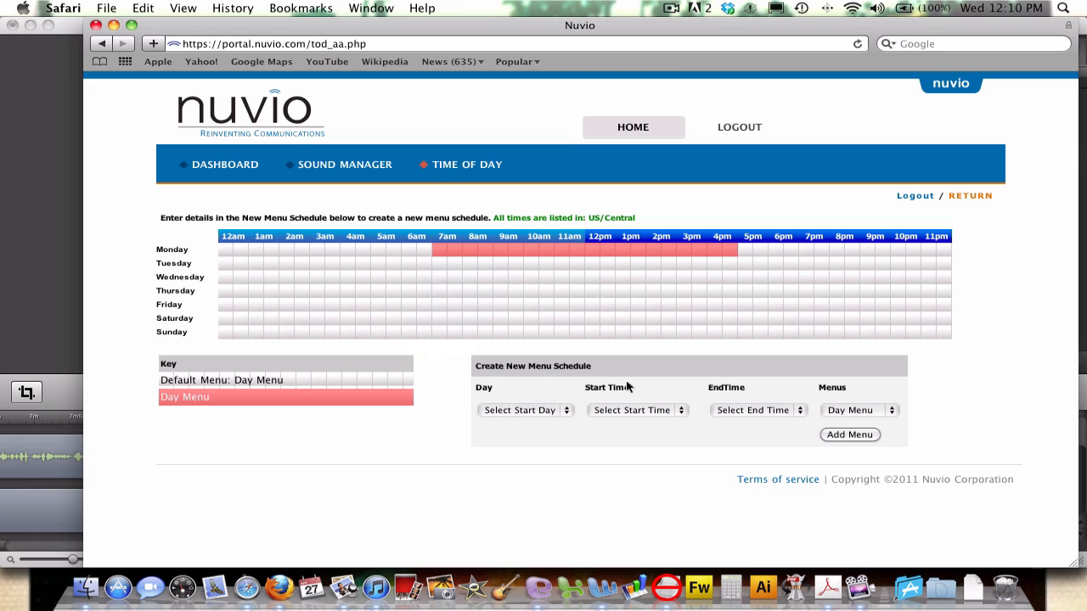
Add a Monday 17:00–20:59 Night Menu slot to the weekly schedule.
left_click(542, 413)
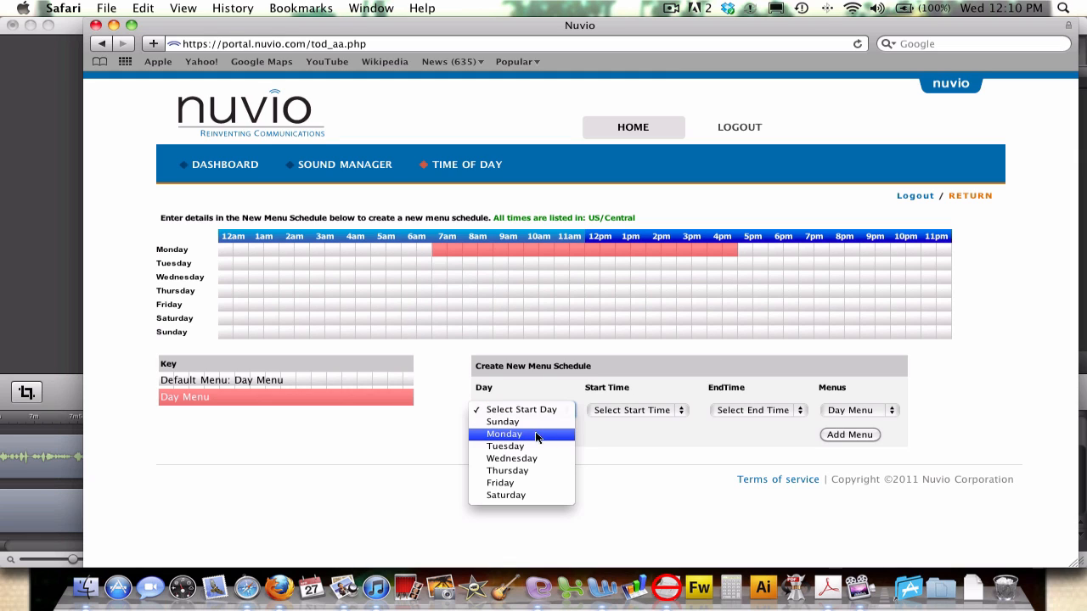
left_click(541, 438)
left_click(668, 414)
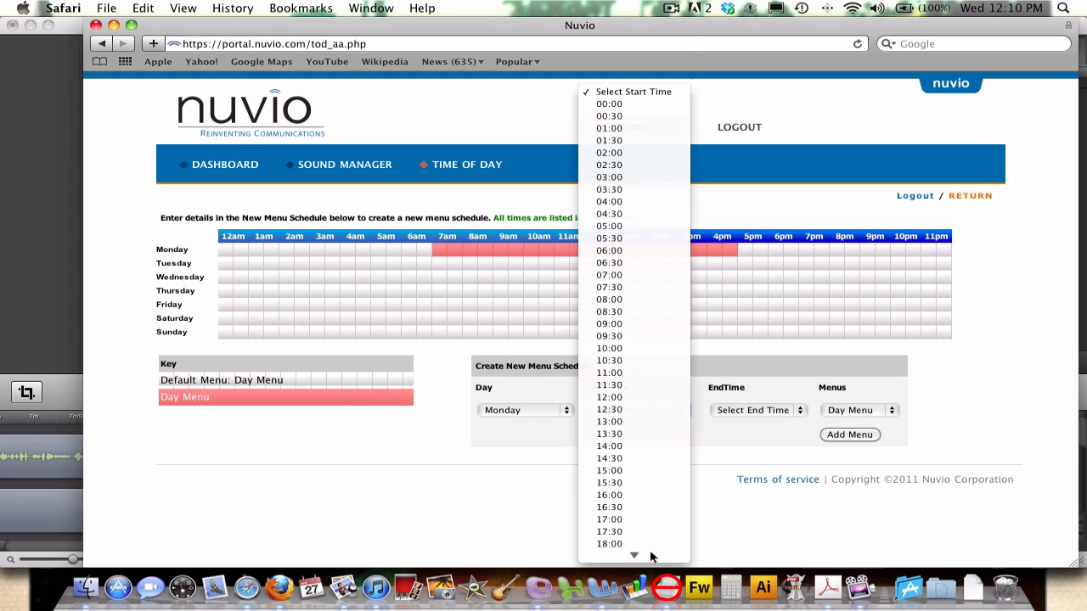
left_click(643, 472)
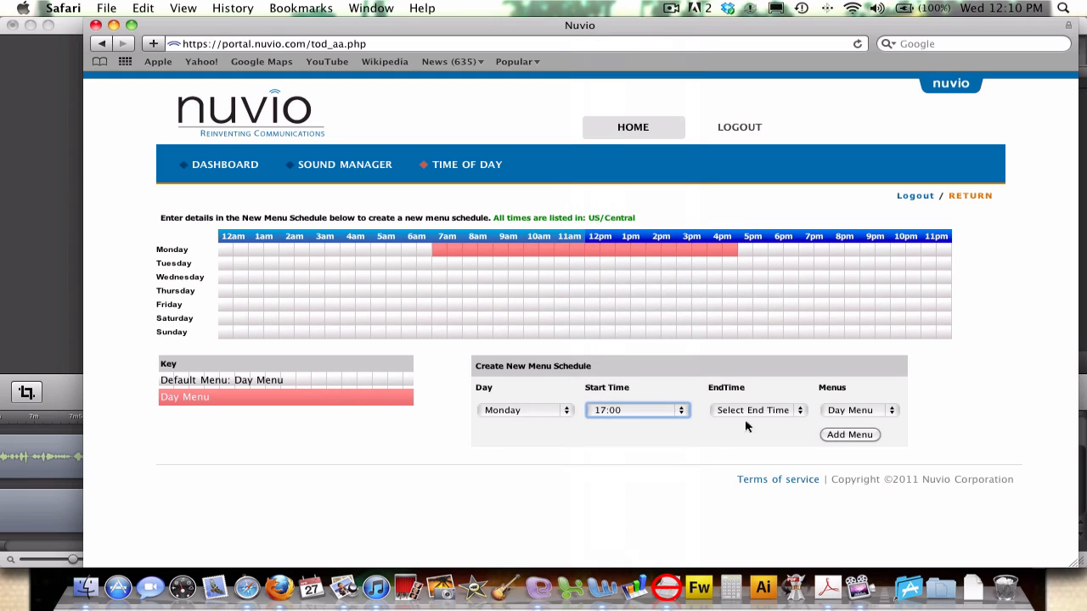
left_click(758, 412)
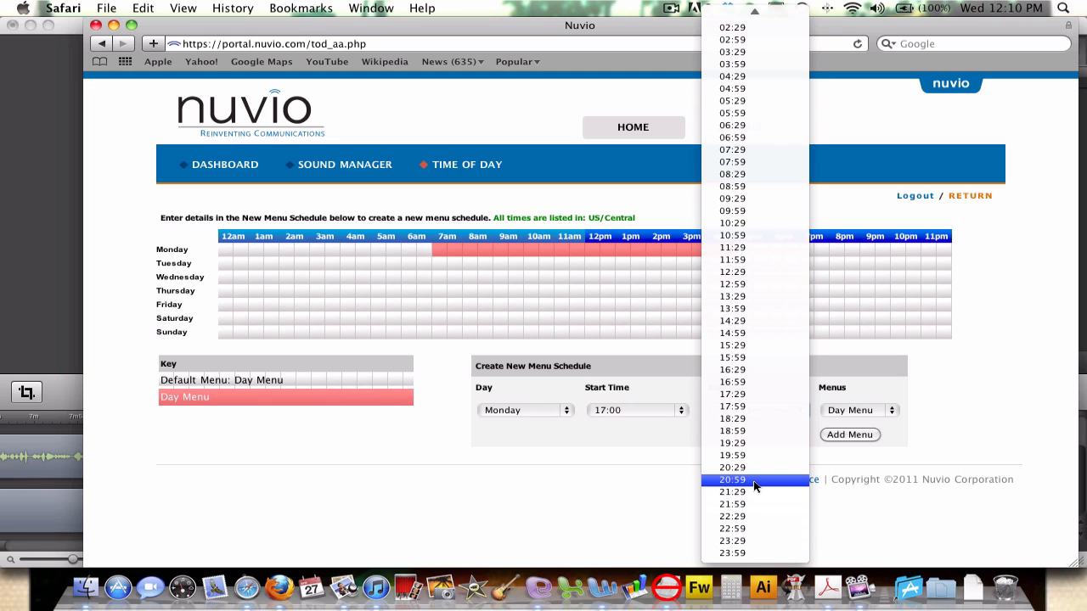
left_click(755, 483)
left_click(849, 414)
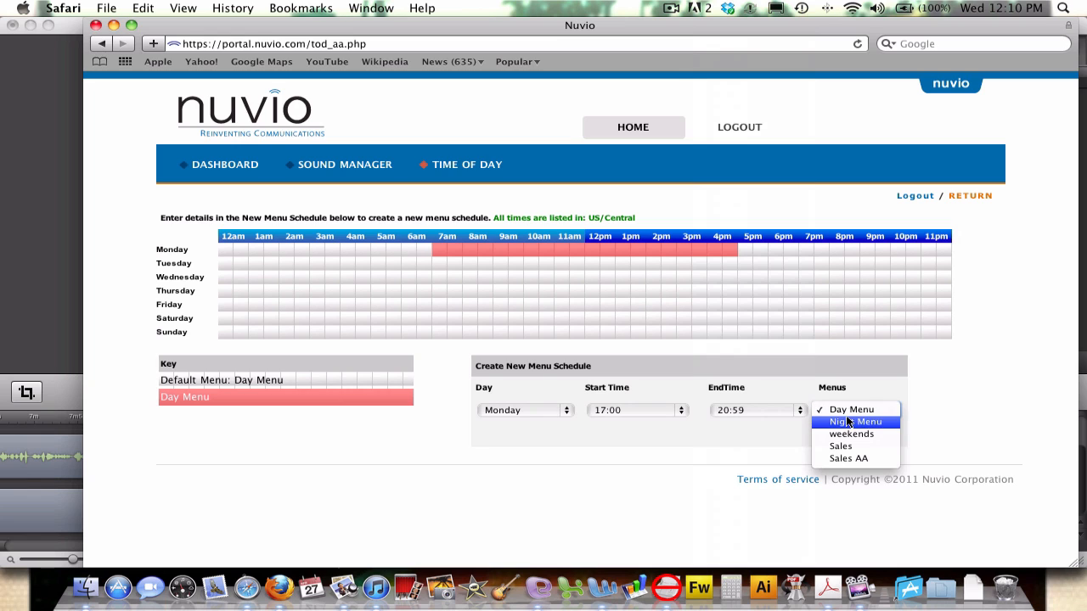
left_click(889, 424)
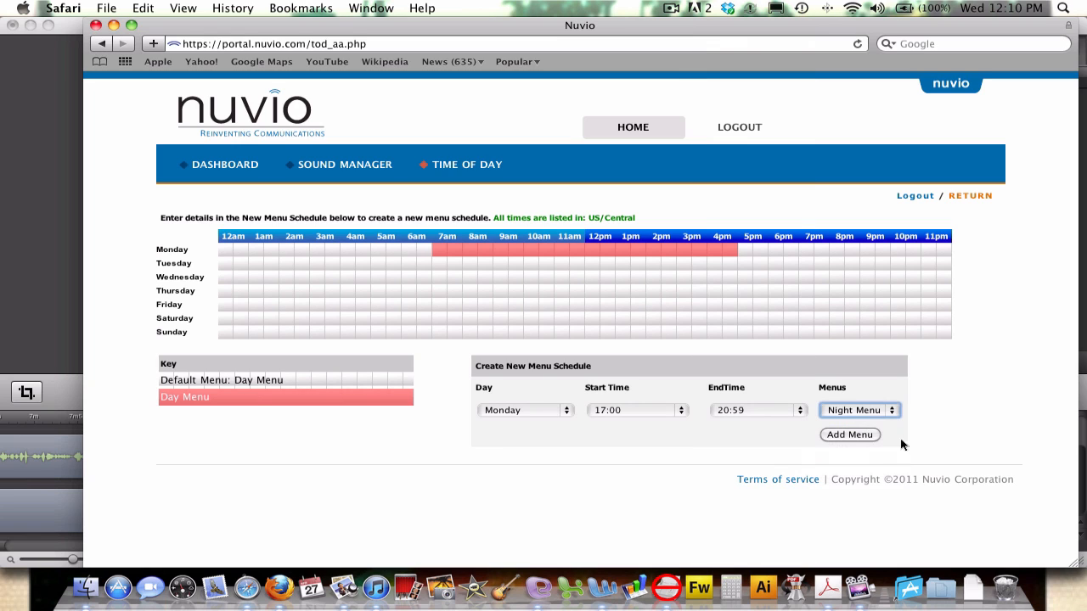
left_click(849, 435)
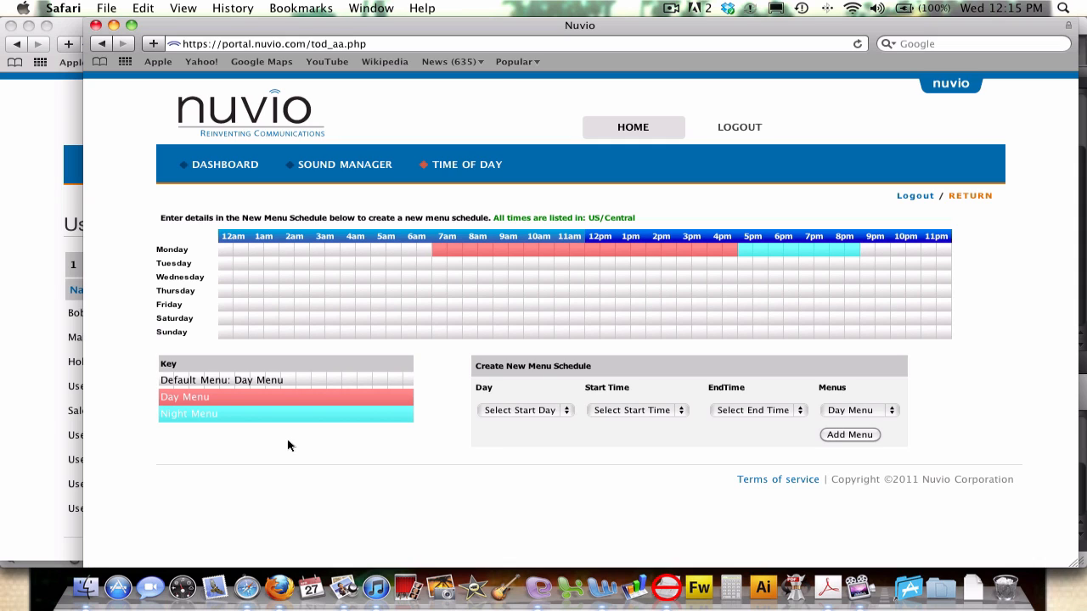
Cancel deleting the Monday Day Menu block, then return to User Management.
left_click(577, 252)
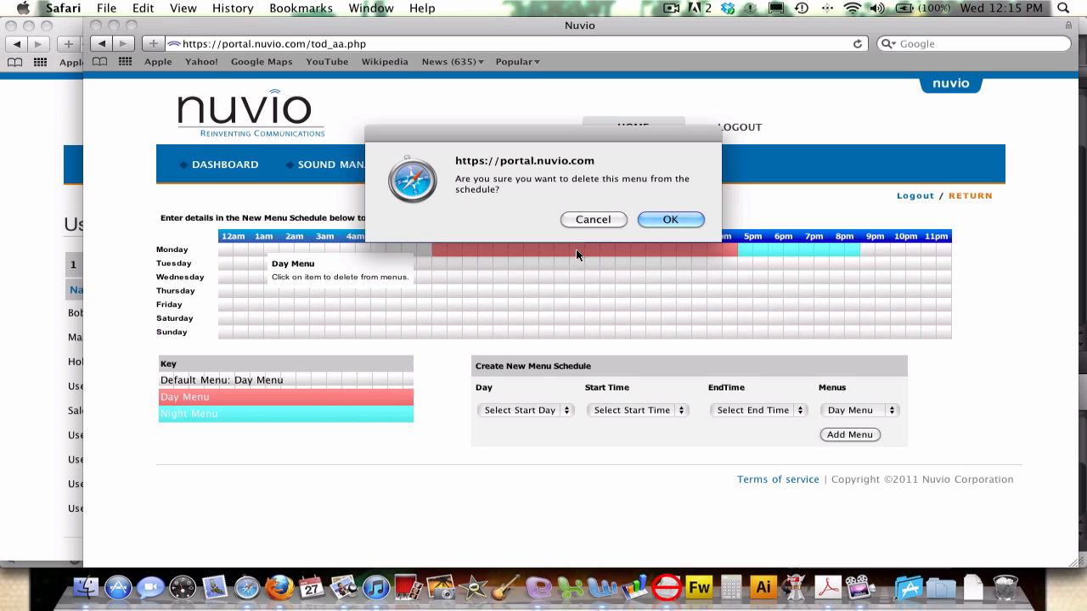
left_click(620, 219)
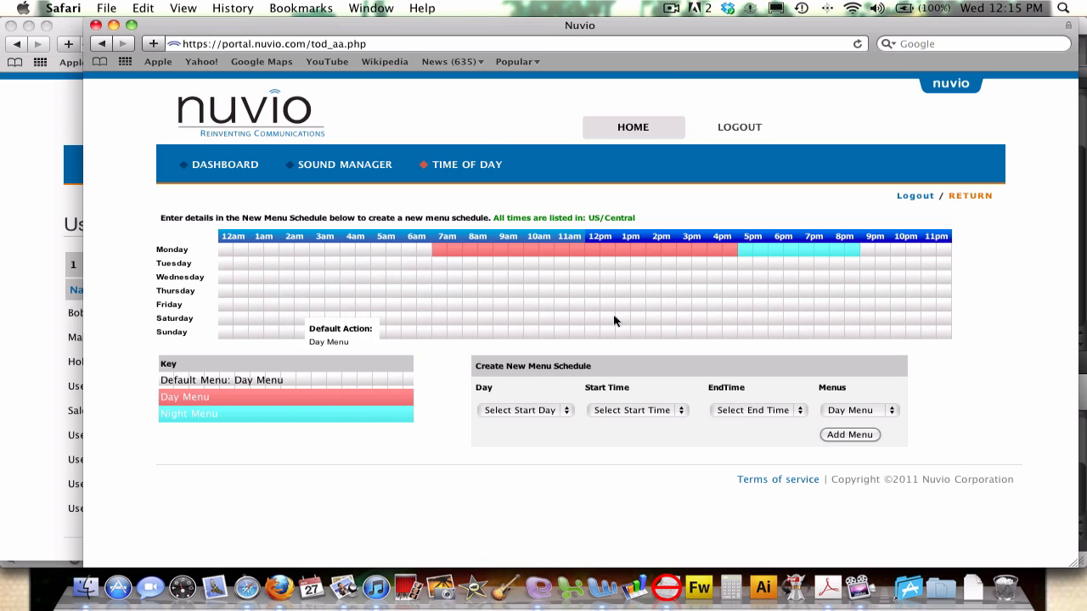
left_click(31, 226)
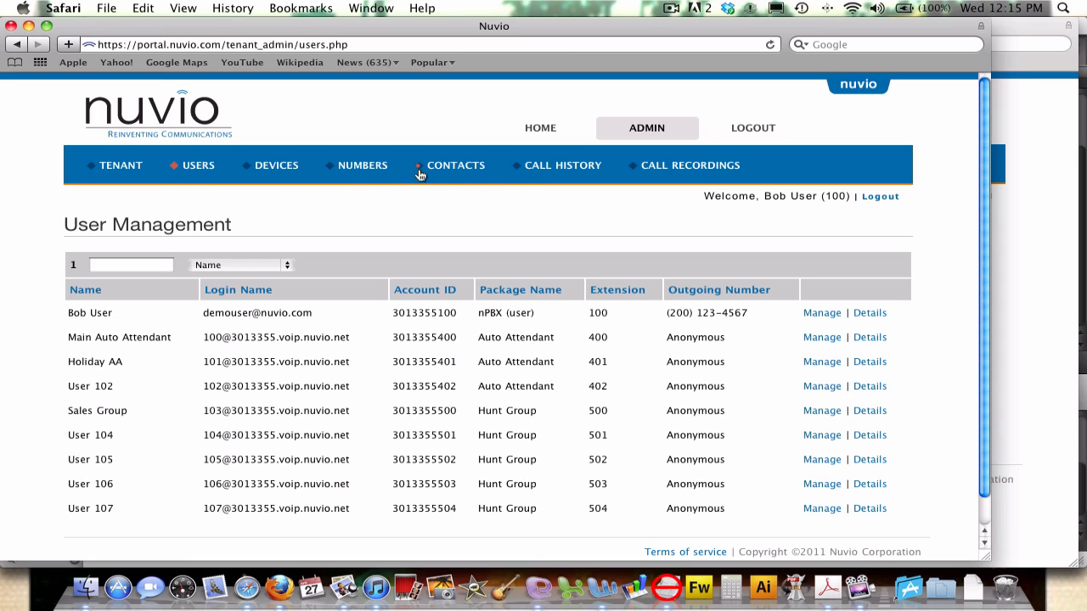
Review the Devices and Numbers lists and open the tenant phone number's details.
left_click(272, 167)
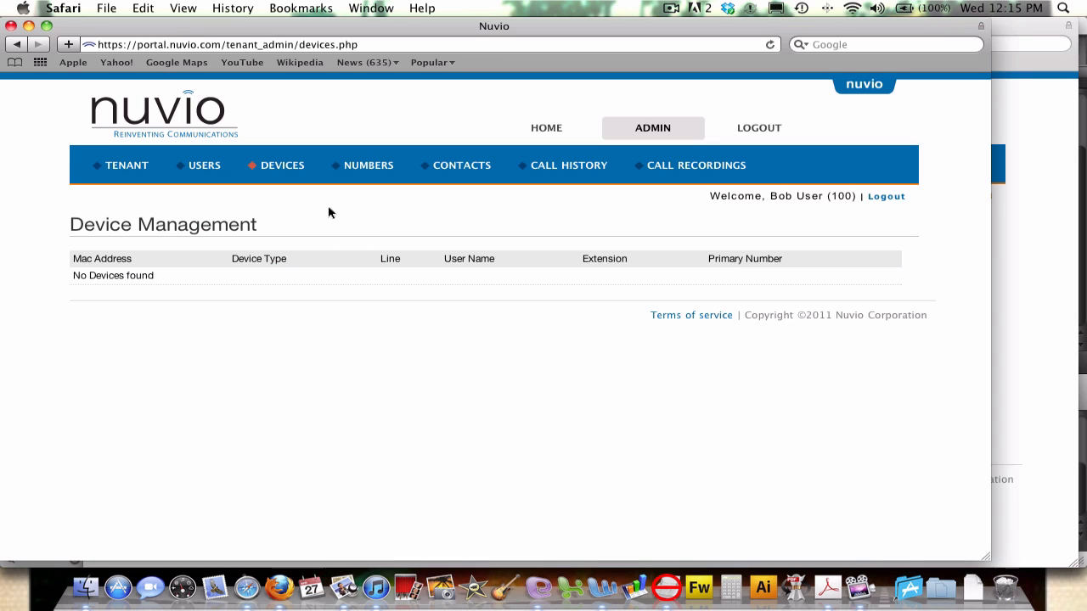
left_click(369, 166)
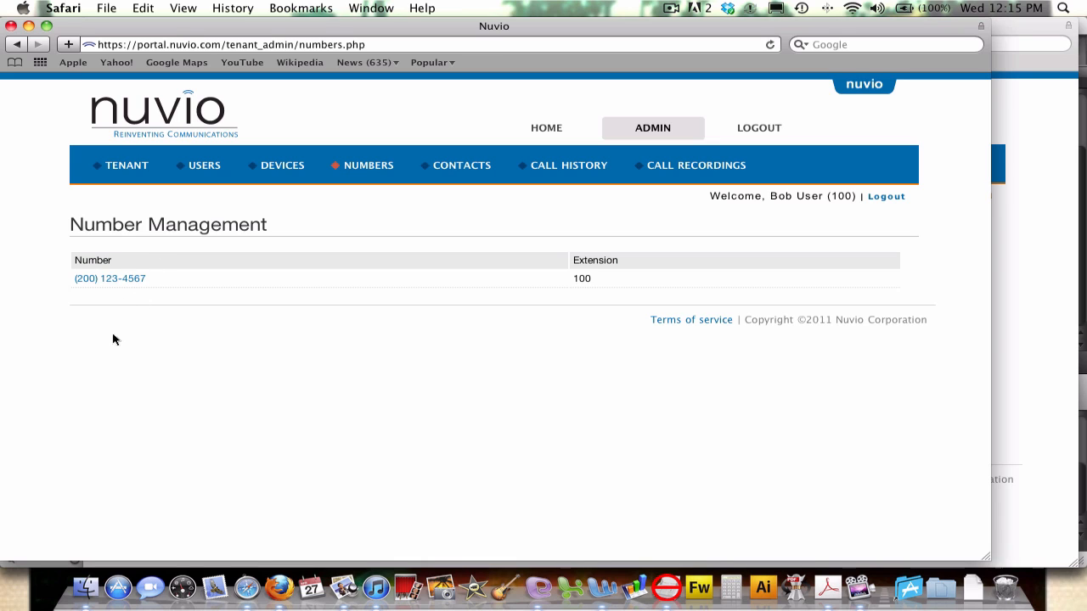
left_click(108, 280)
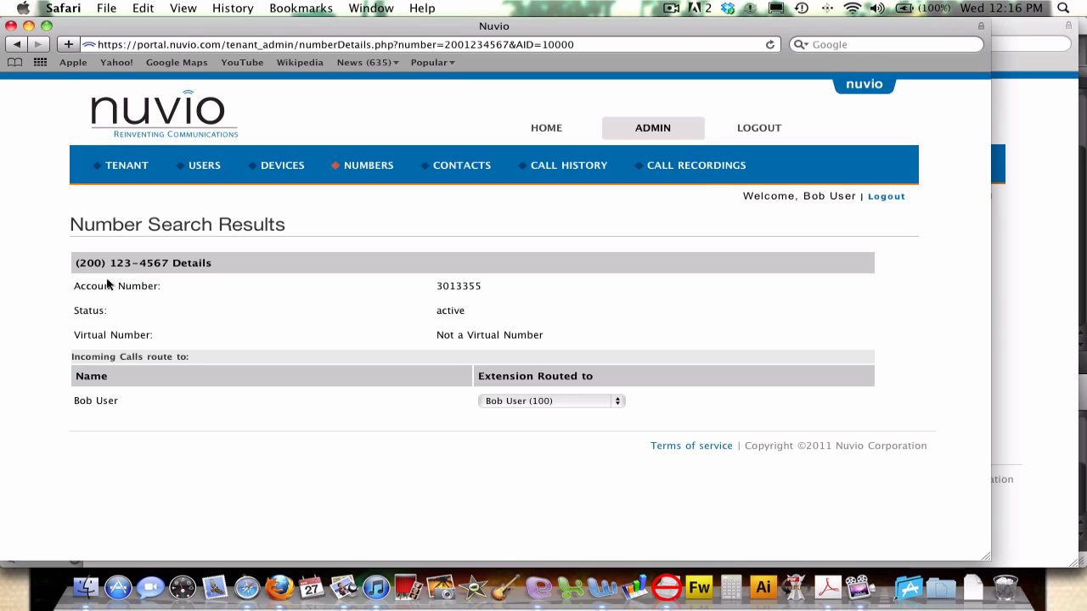